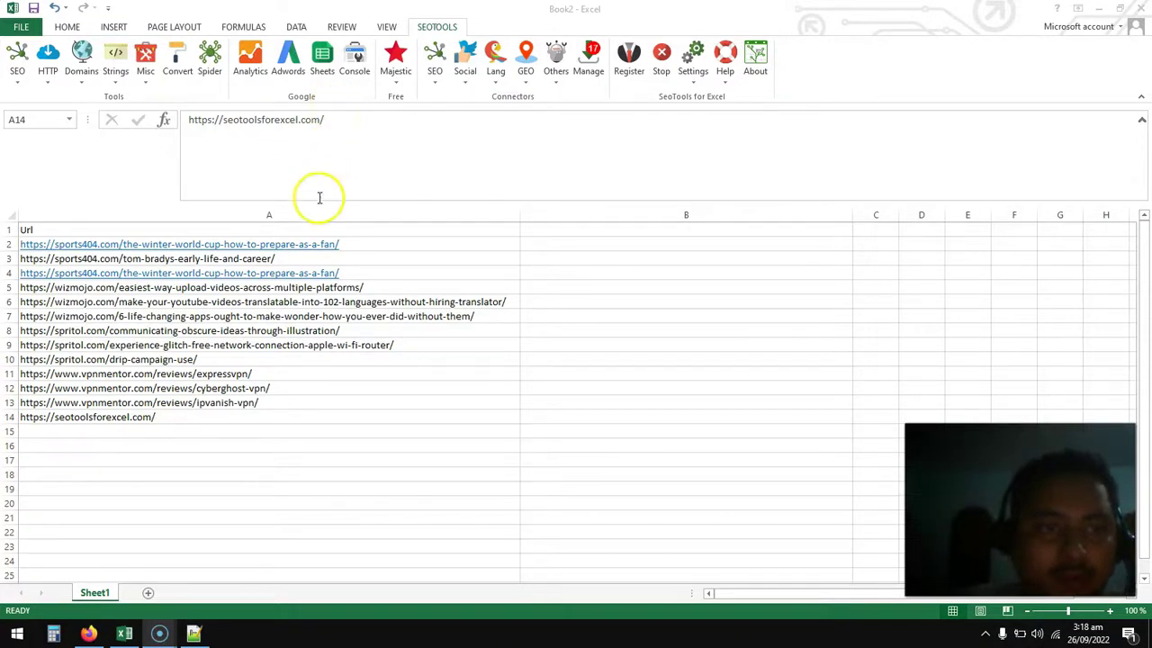
left_click(390, 243)
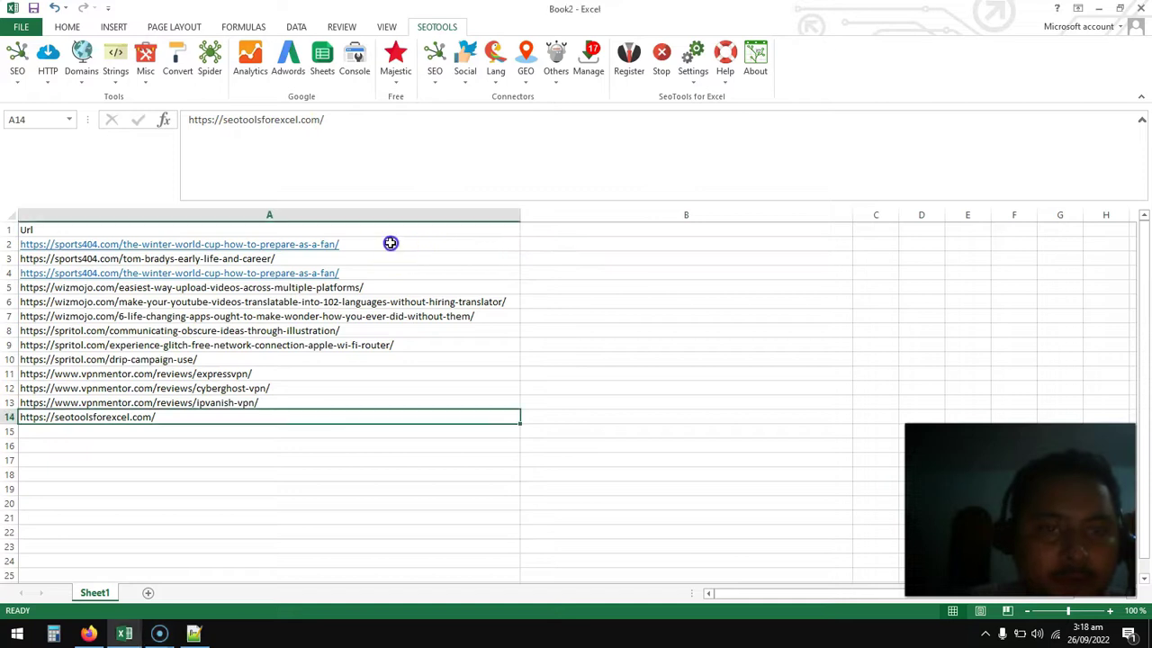
left_click_drag(391, 243, 390, 377)
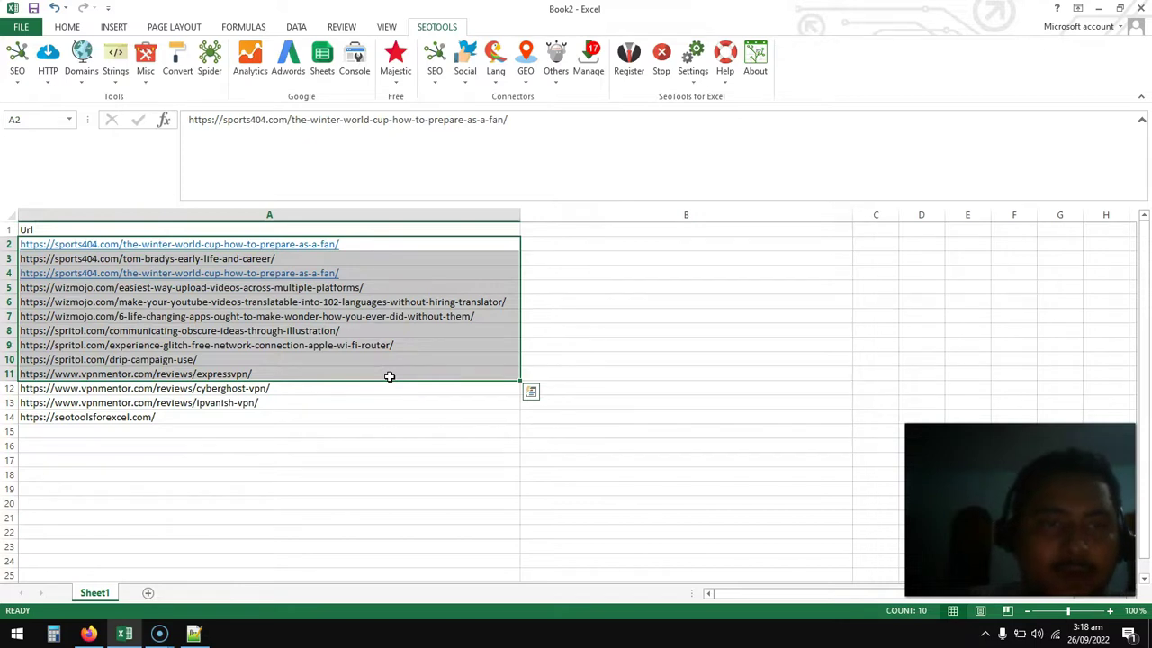
left_click(575, 244)
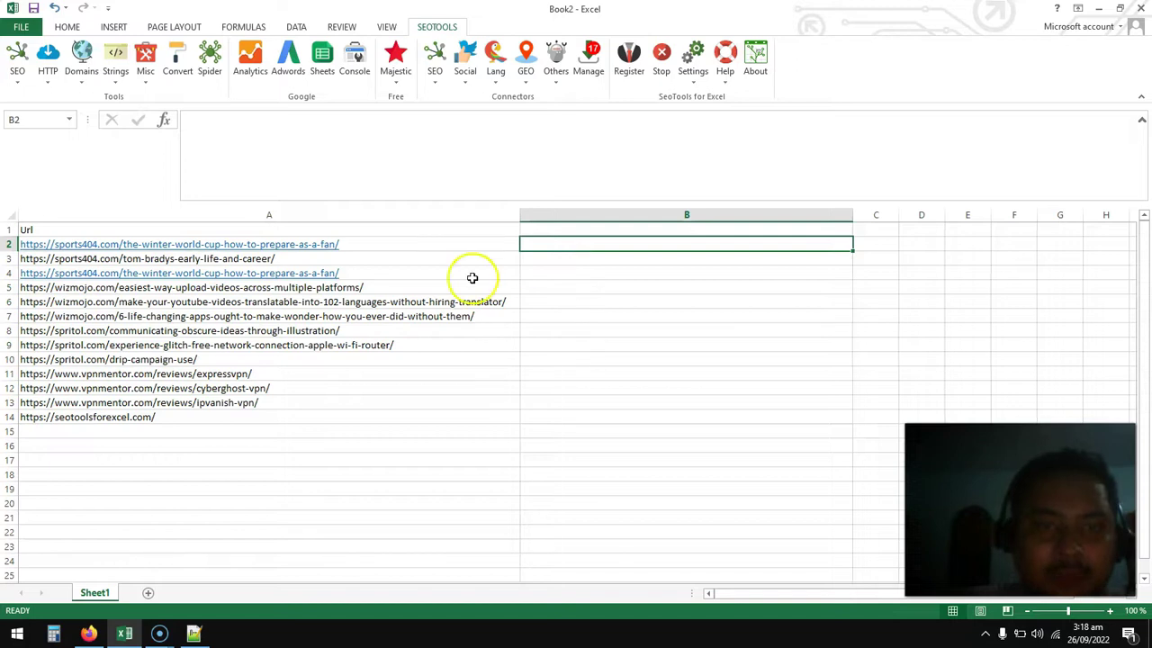
- Switch to Firefox and look through the SeoTools for Excel home page down to its footer
left_click(91, 634)
left_click(93, 635)
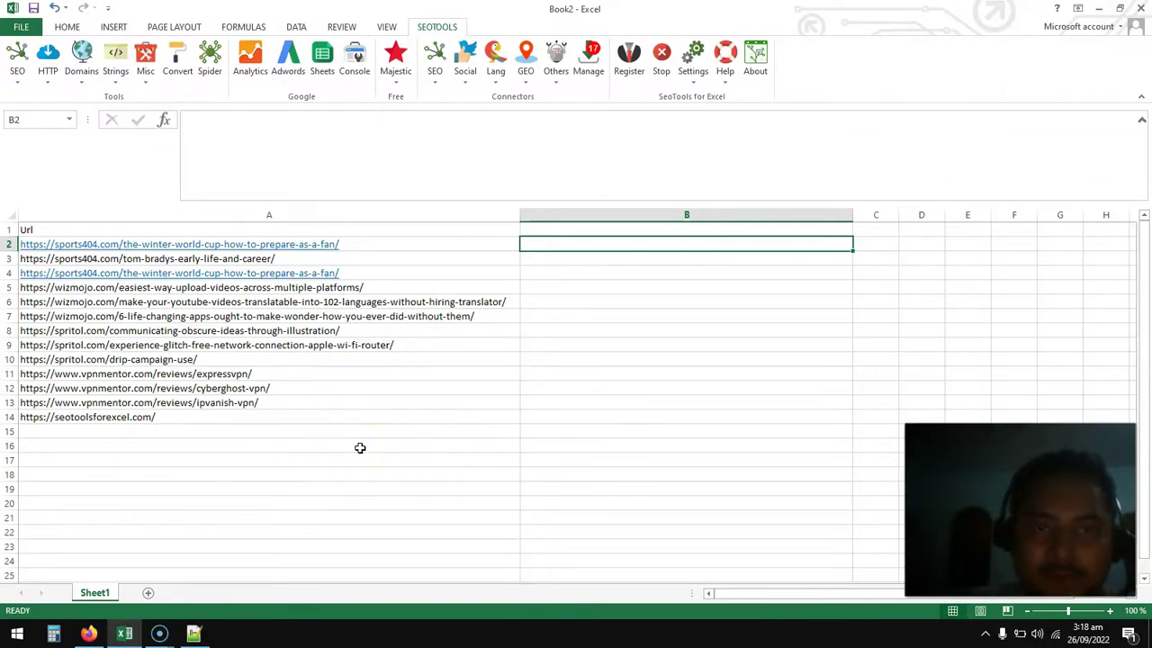
left_click(88, 633)
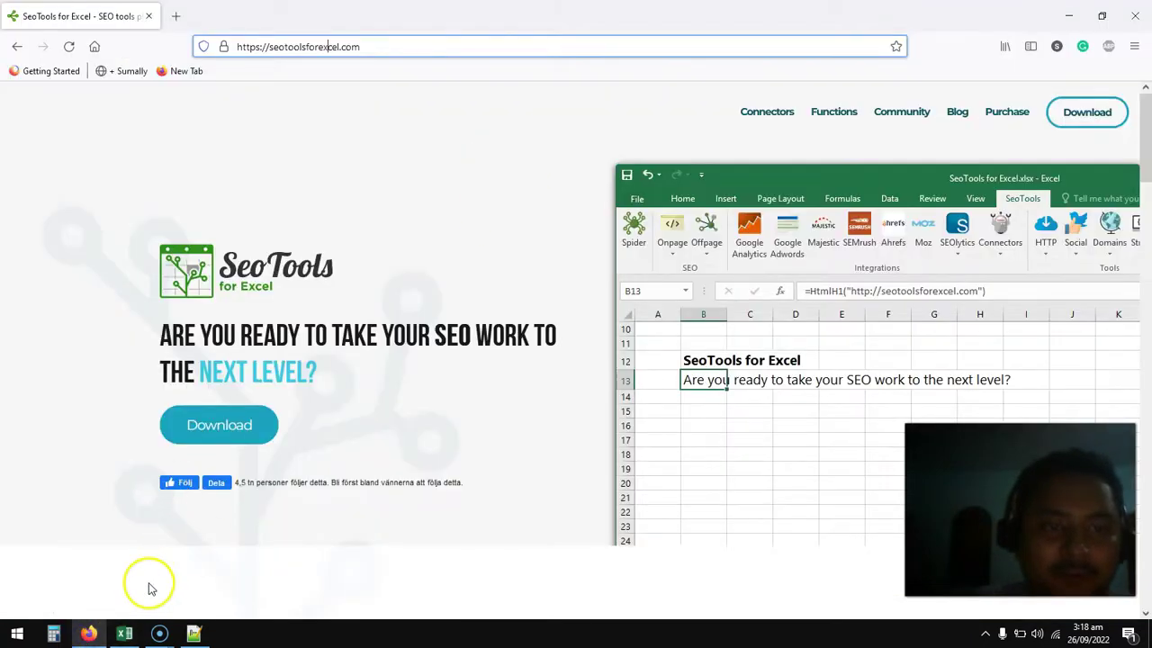
left_click(124, 634)
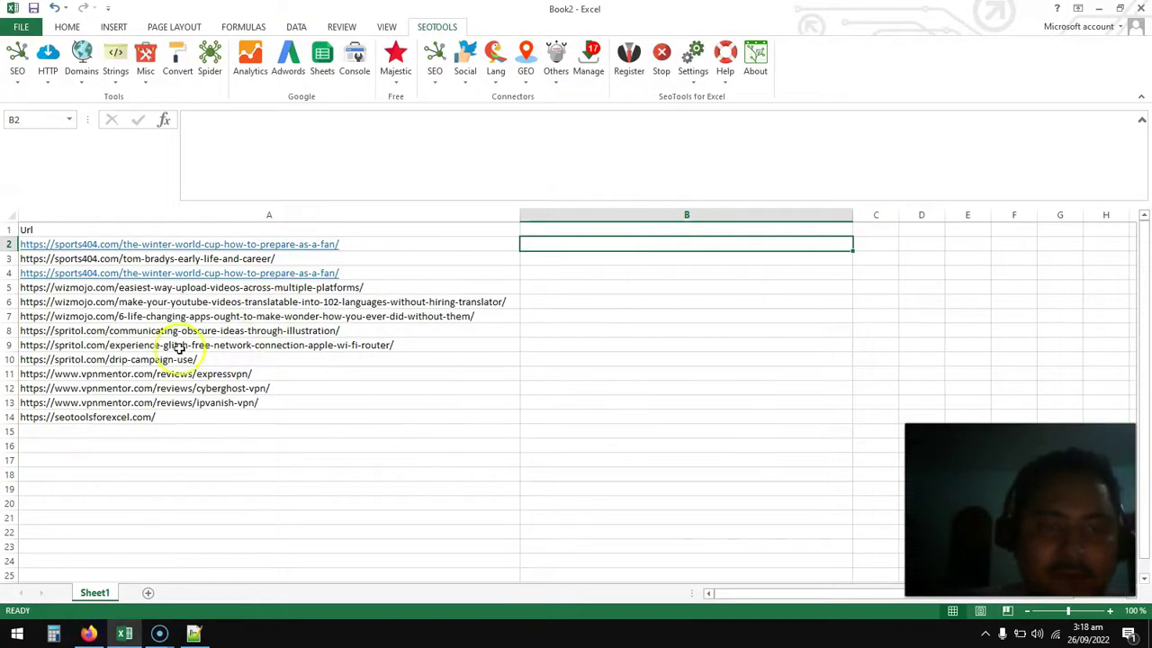
left_click(89, 633)
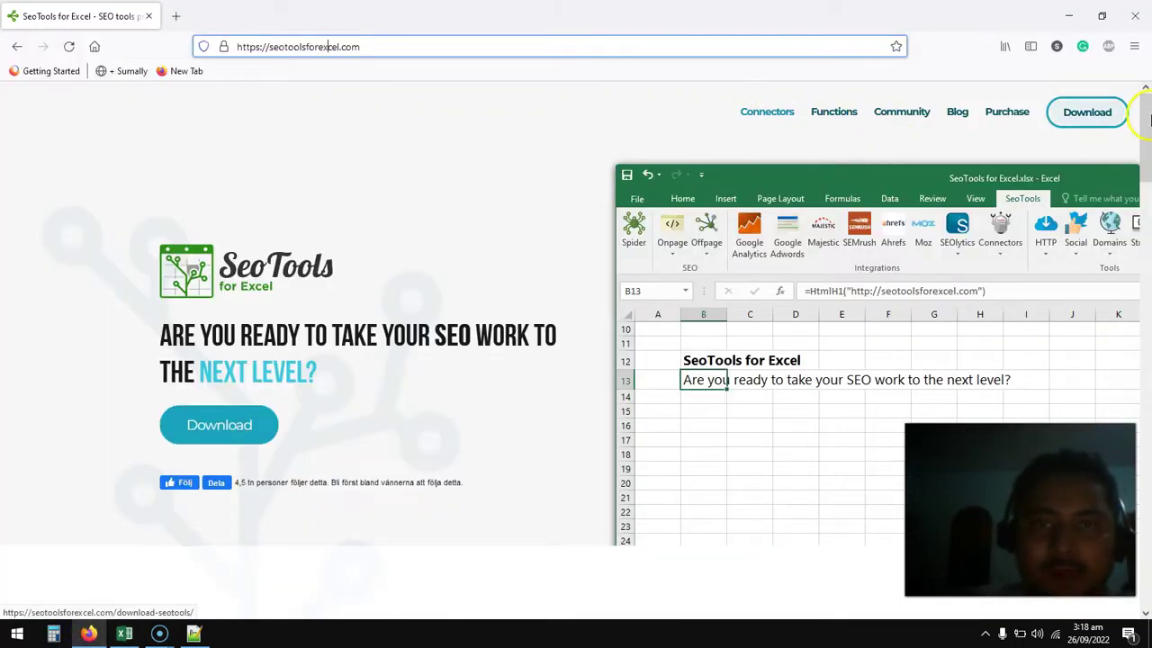
mouse_move(1148, 117)
left_mouse_down()
mouse_move(1146, 558)
mouse_move(1147, 108)
left_mouse_up()
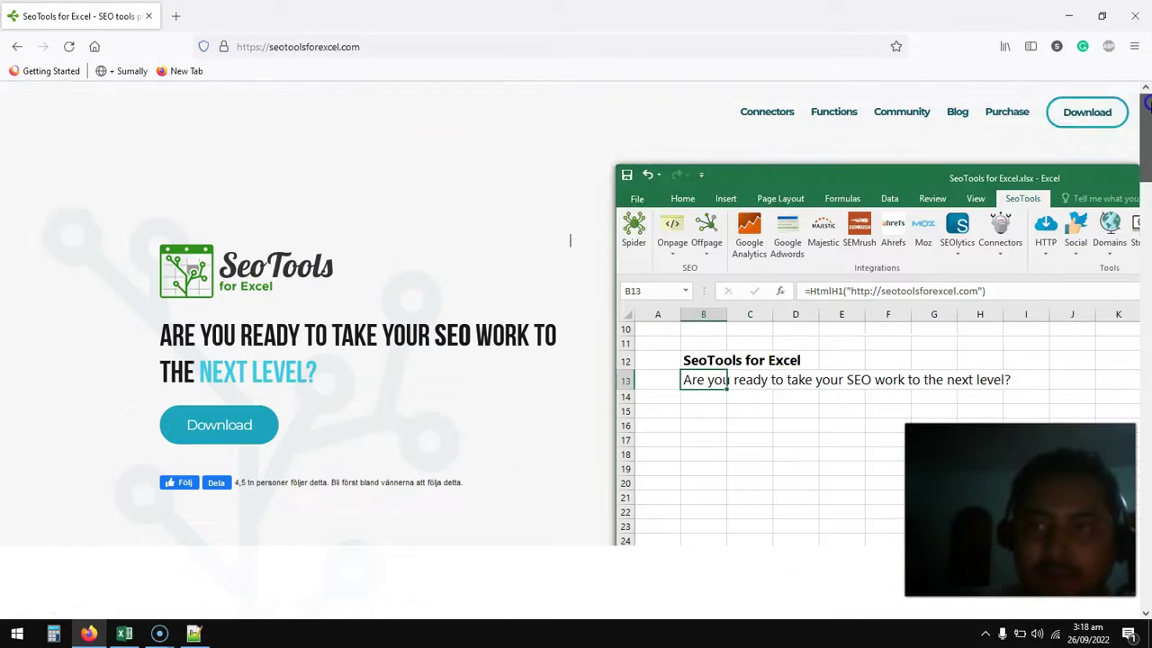
left_click_drag(1147, 104, 1146, 540)
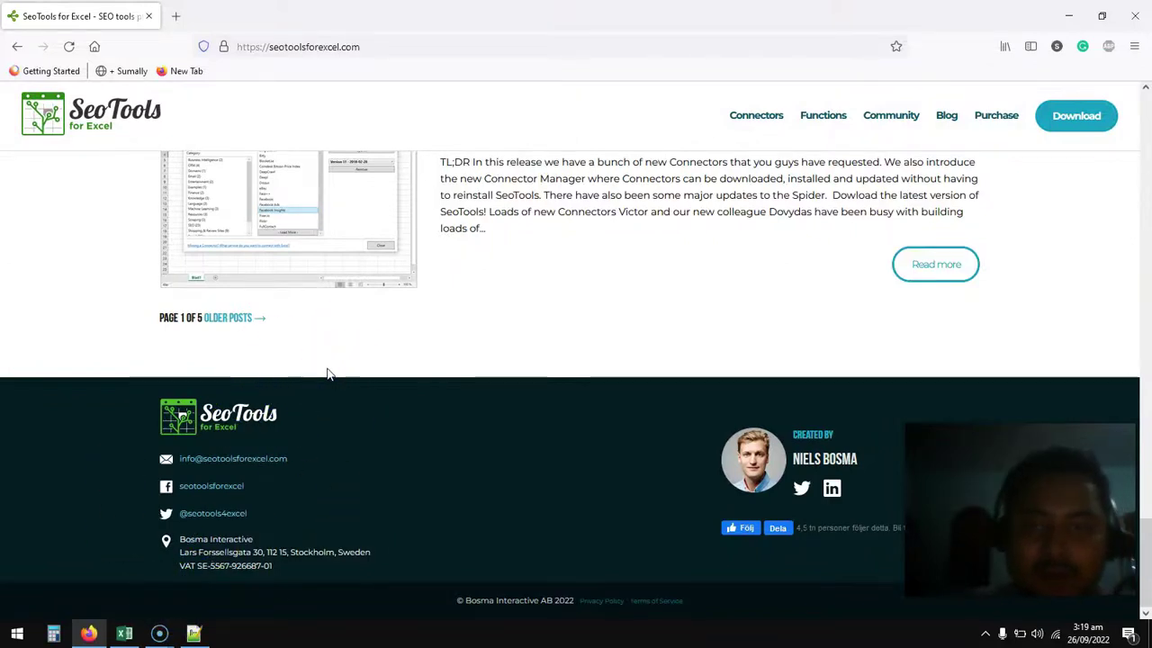
scroll(326, 375, "up", 15)
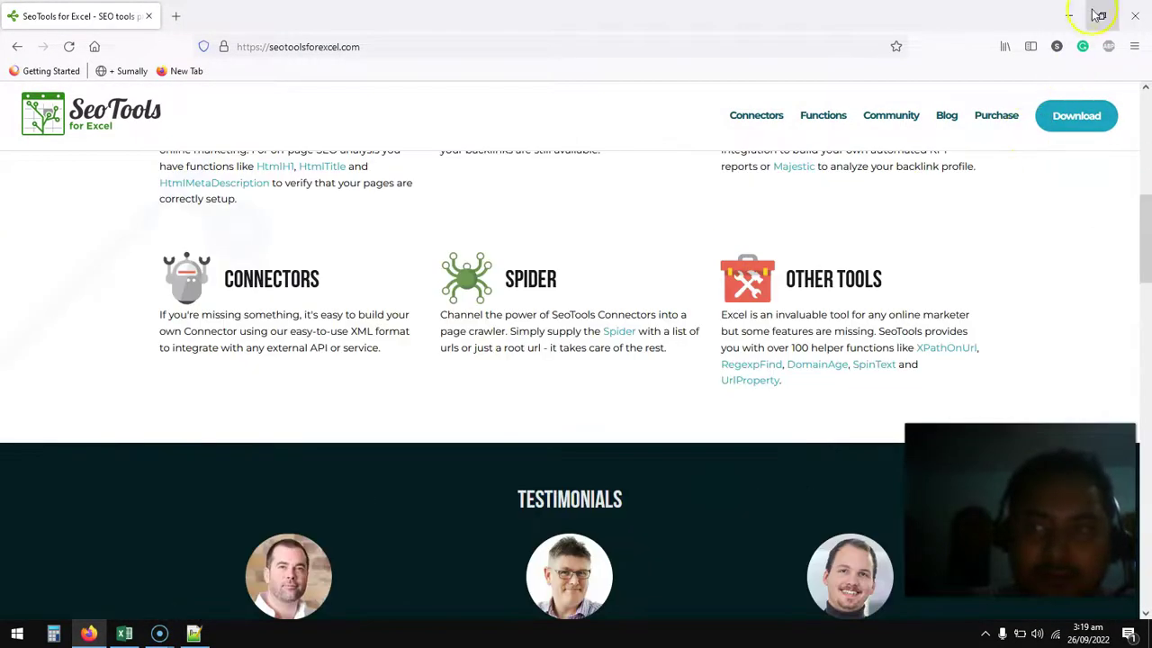
left_click(1069, 15)
left_click(470, 429)
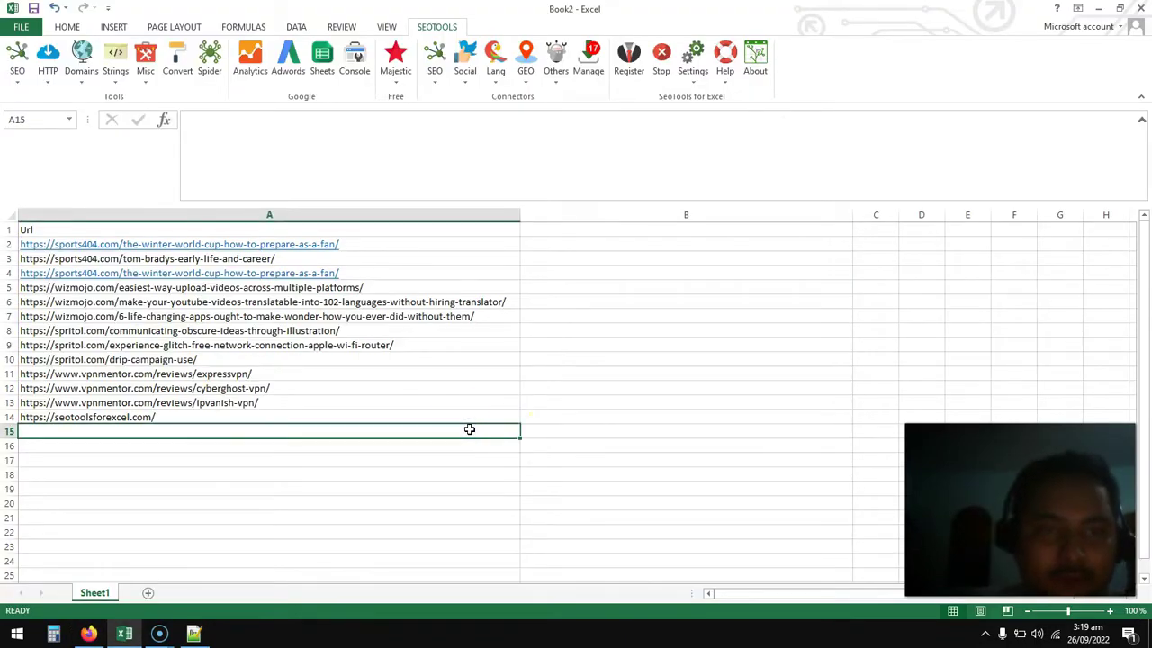
left_click(437, 27)
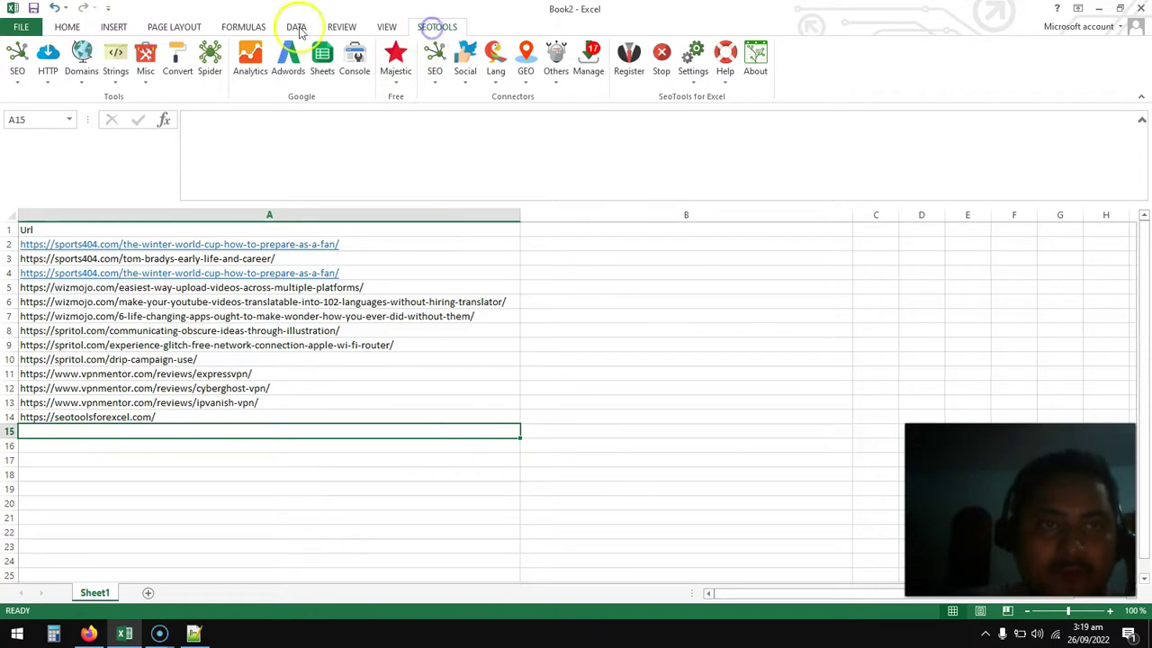
left_click(68, 27)
left_click(445, 27)
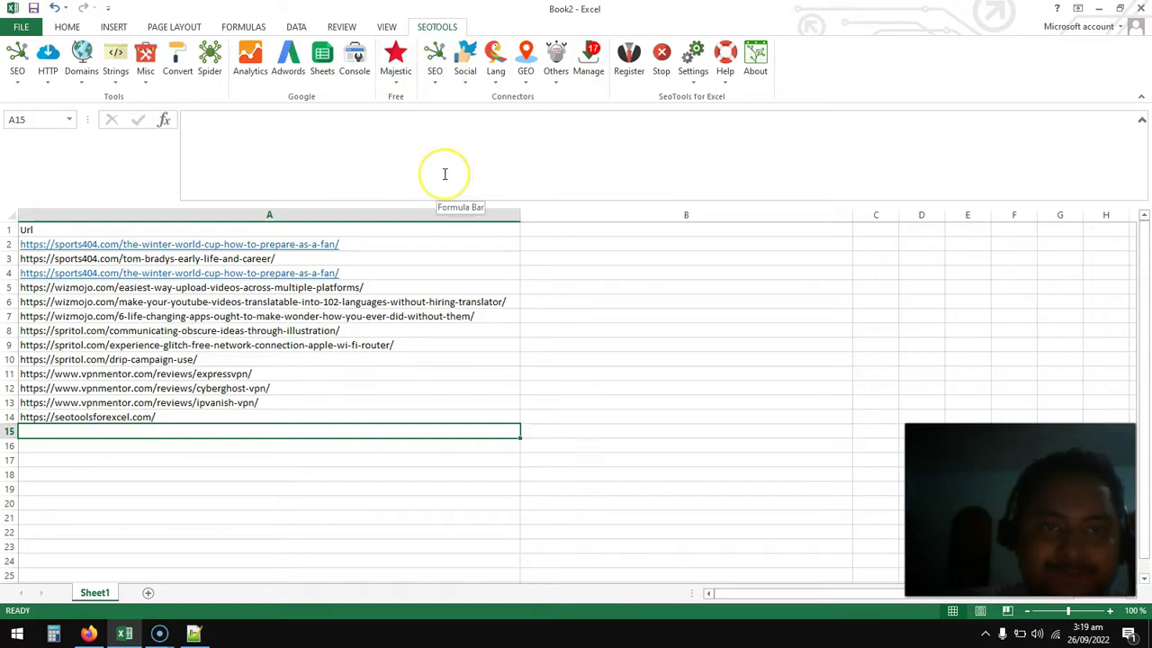
left_click_drag(368, 249, 365, 412)
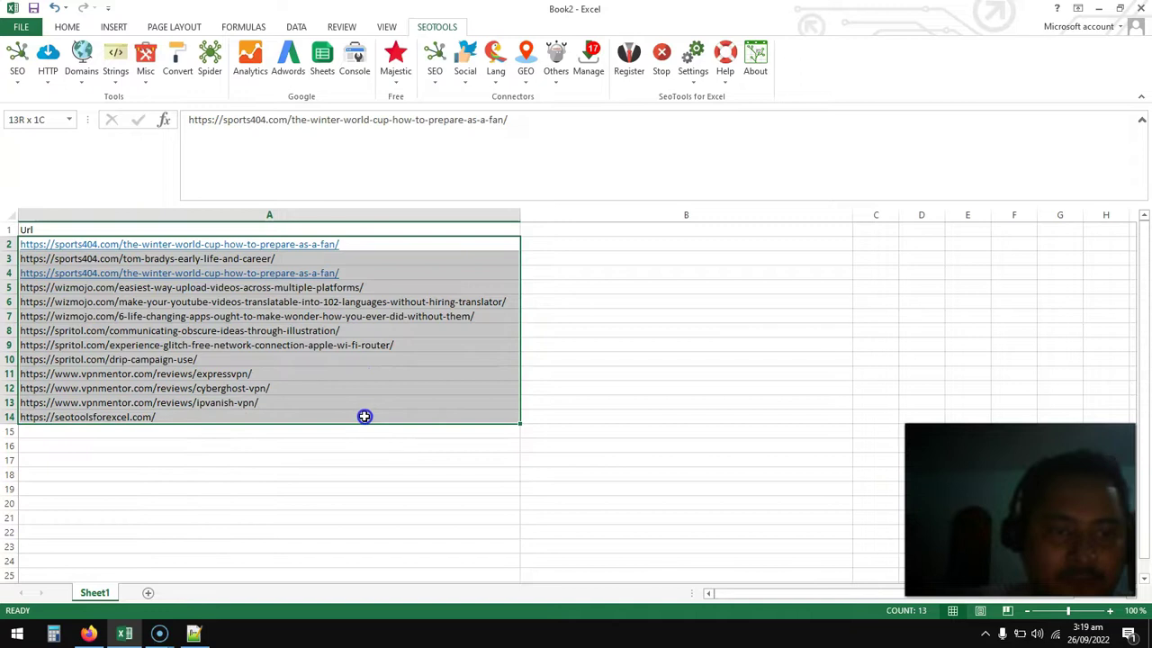
- Switch to Firefox and open t20worldcupstreams.com in a new tab
left_click(88, 634)
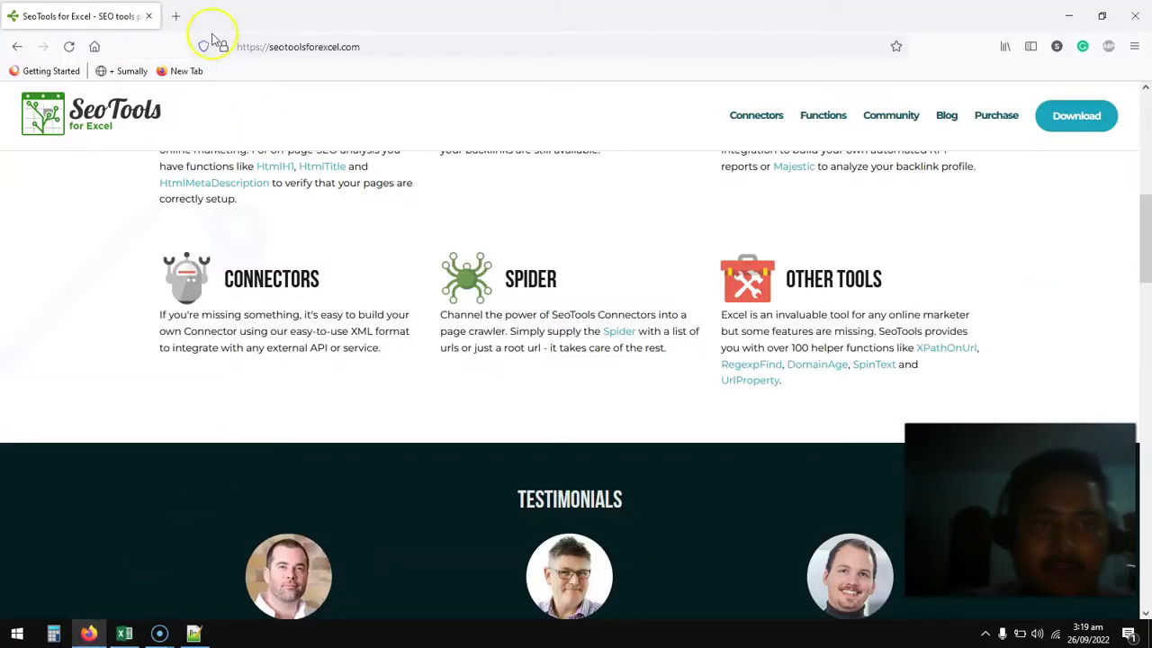
left_click(180, 14)
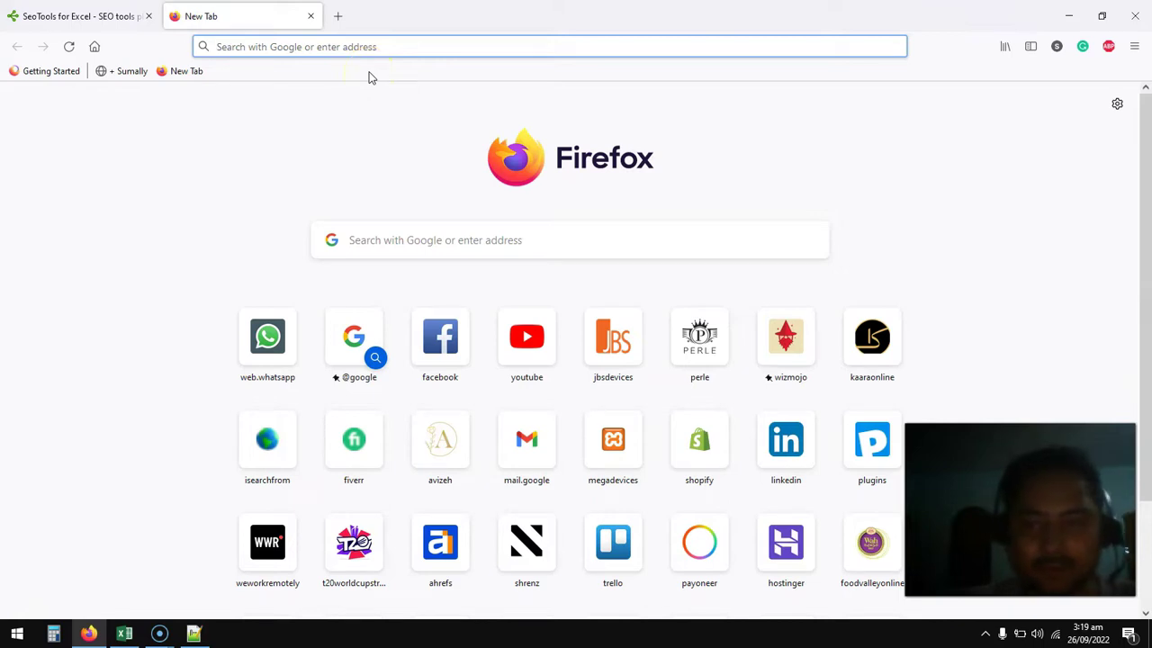
type("t20worldcupstreams.com/")
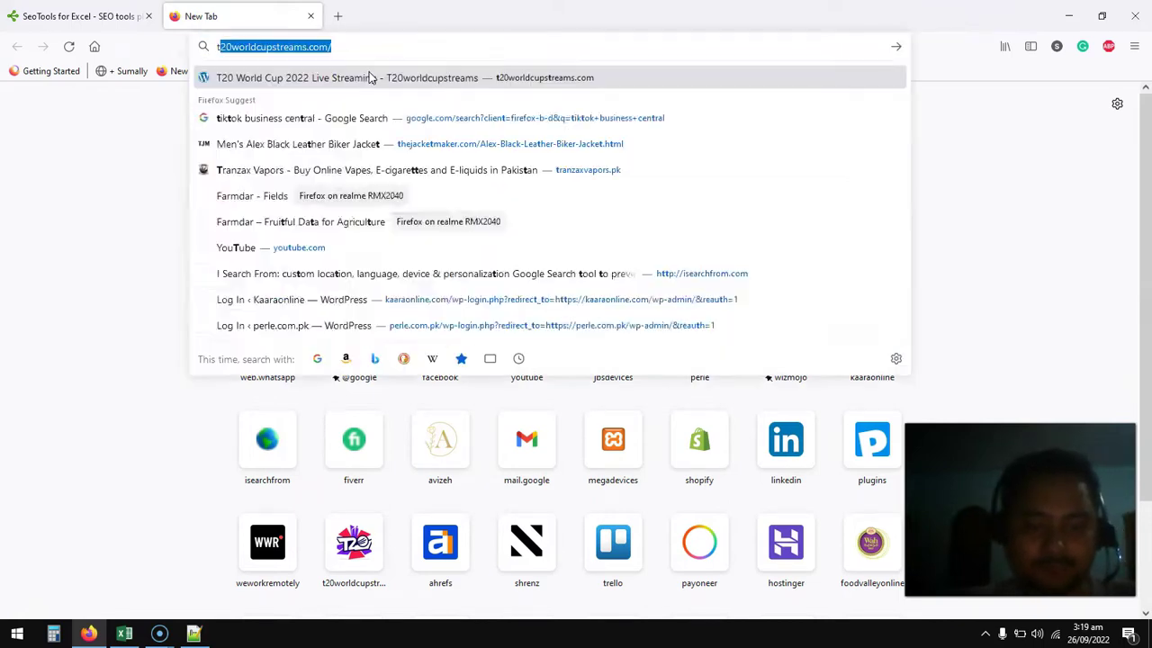
key("Return")
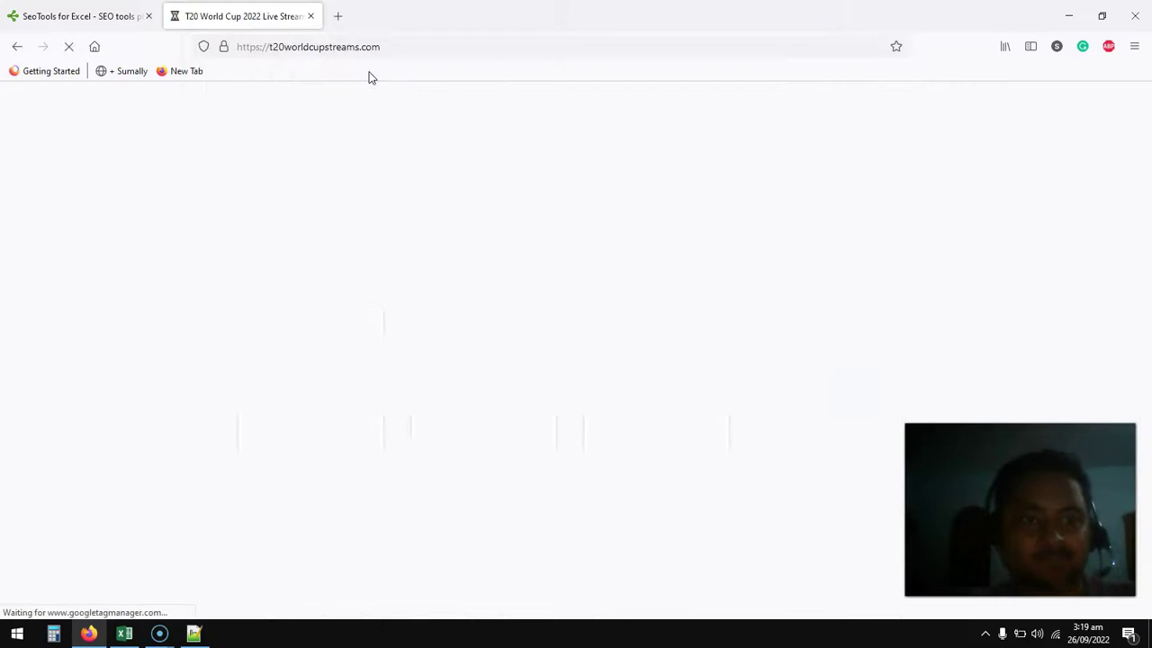
scroll(380, 265, "down", 4)
scroll(380, 275, "up", 2)
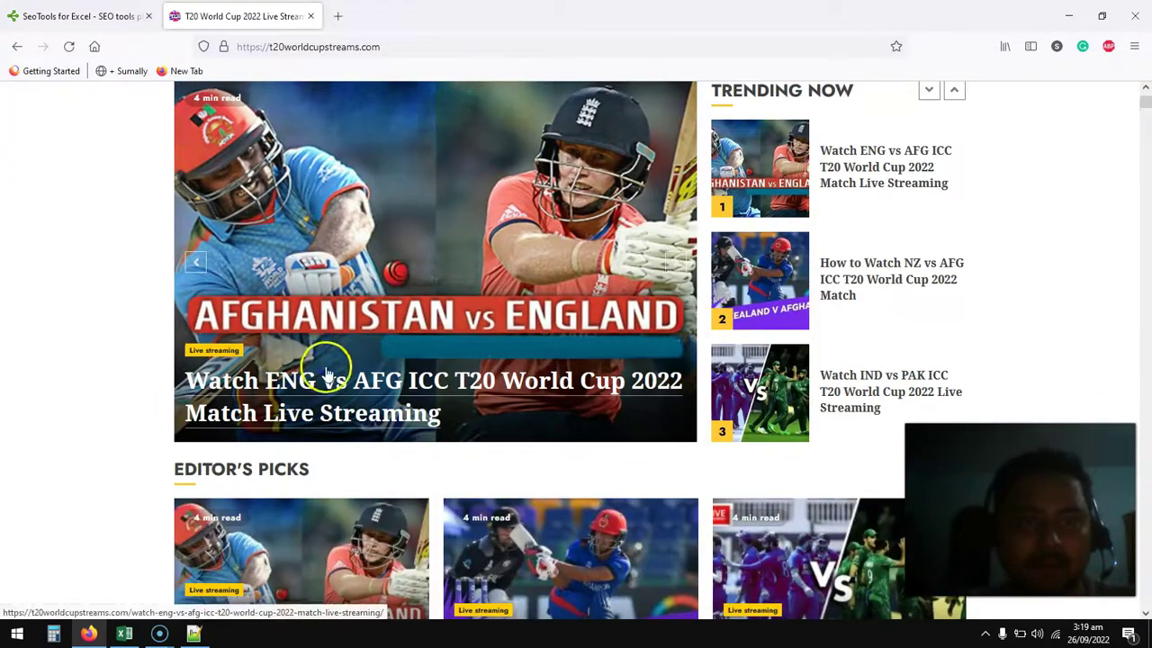
- Open the featured Watch ENG vs AFG ICC T20 World Cup 2022 article and copy its address into cell A15 in Excel
left_click(324, 363)
left_click(483, 47)
key("ctrl+c")
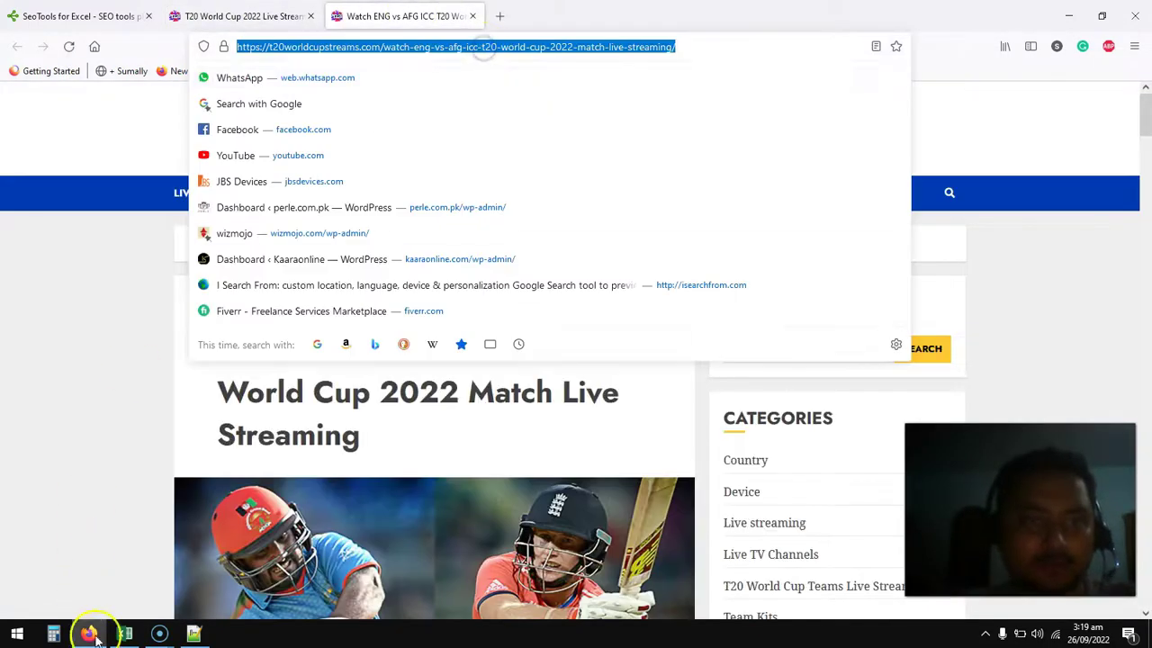
left_click(124, 634)
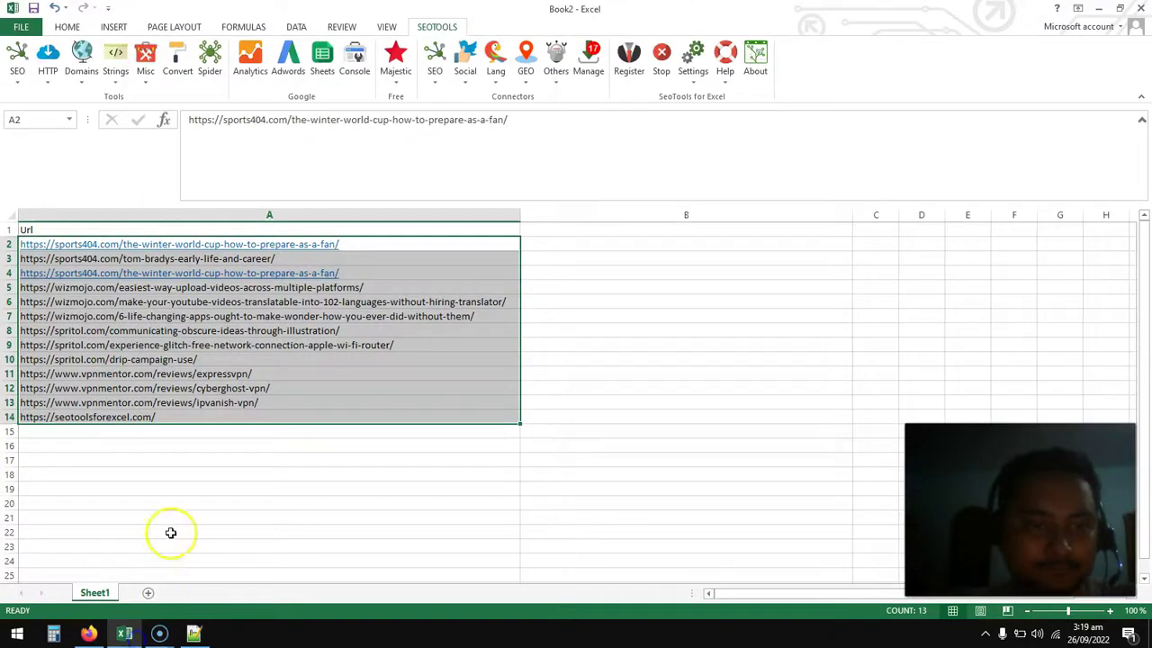
left_click(173, 426)
key("ctrl+v")
- Return to Firefox and open the Live streaming category of the T20 World Cup site
left_click(88, 634)
mouse_move(403, 193)
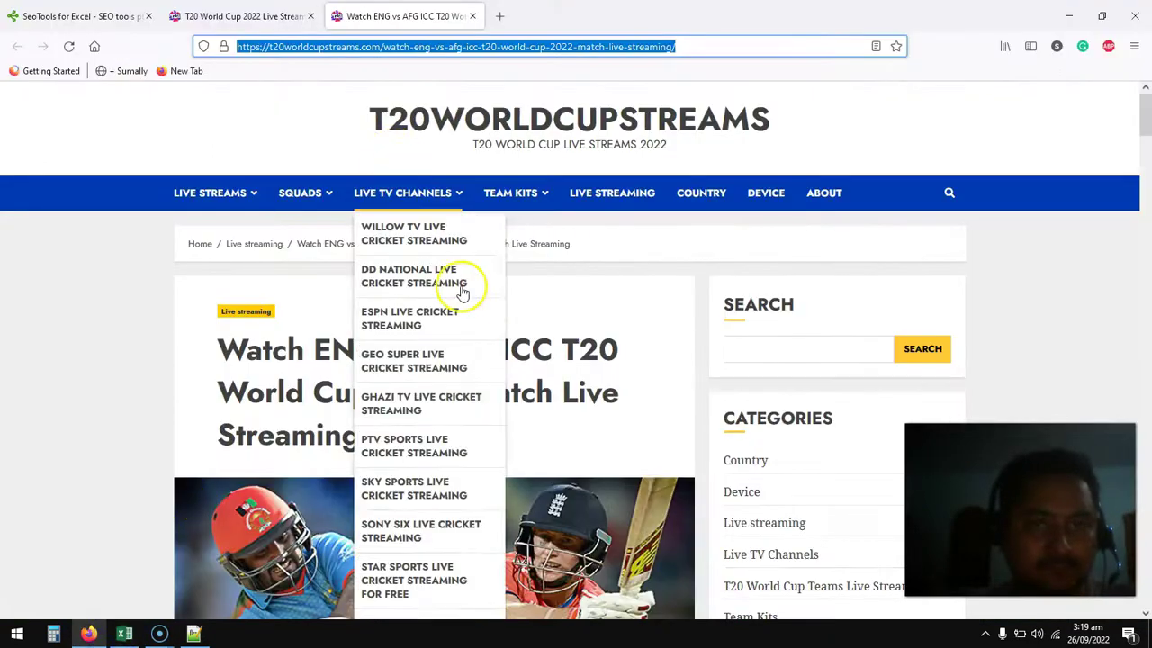
scroll(684, 352, "down", 15)
left_click(757, 351)
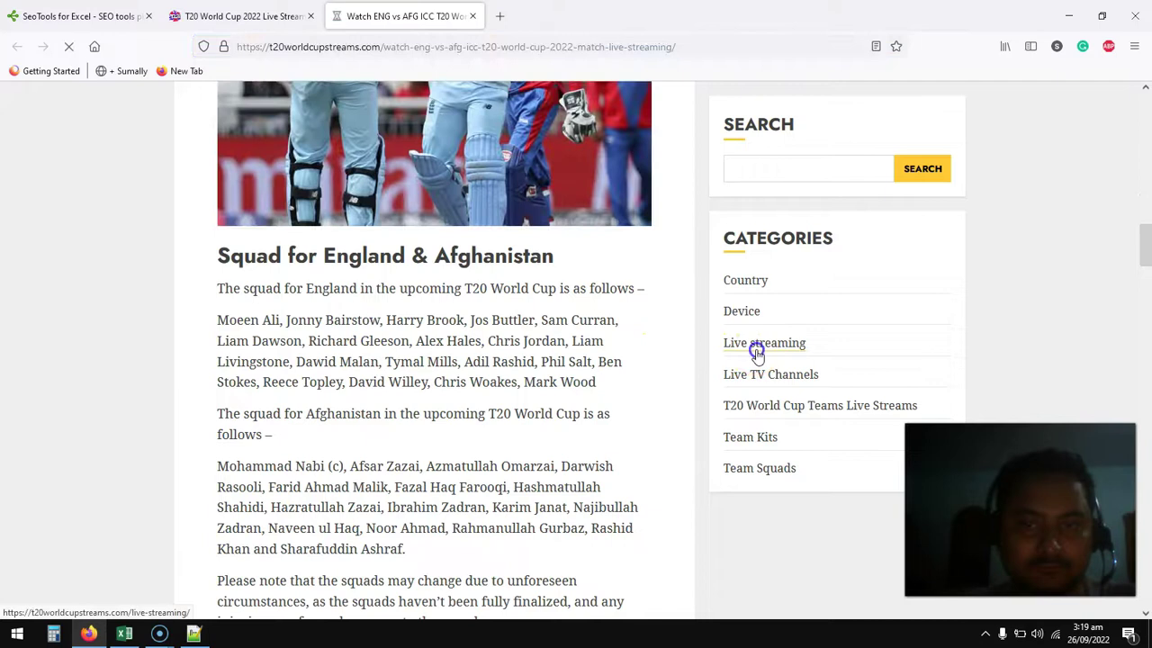
scroll(753, 349, "down", 6)
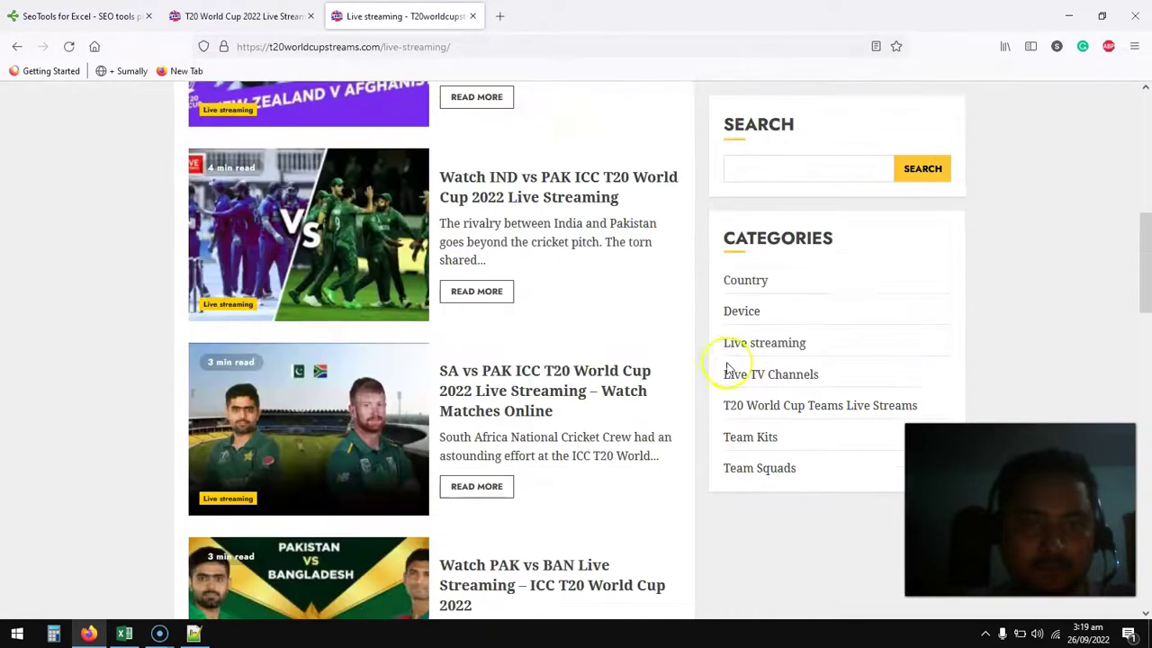
- Open the SA vs PAK ICC T20 World Cup 2022 article and copy its address into cell A16 in Excel
left_click(538, 374)
left_click(529, 46)
key("ctrl+c")
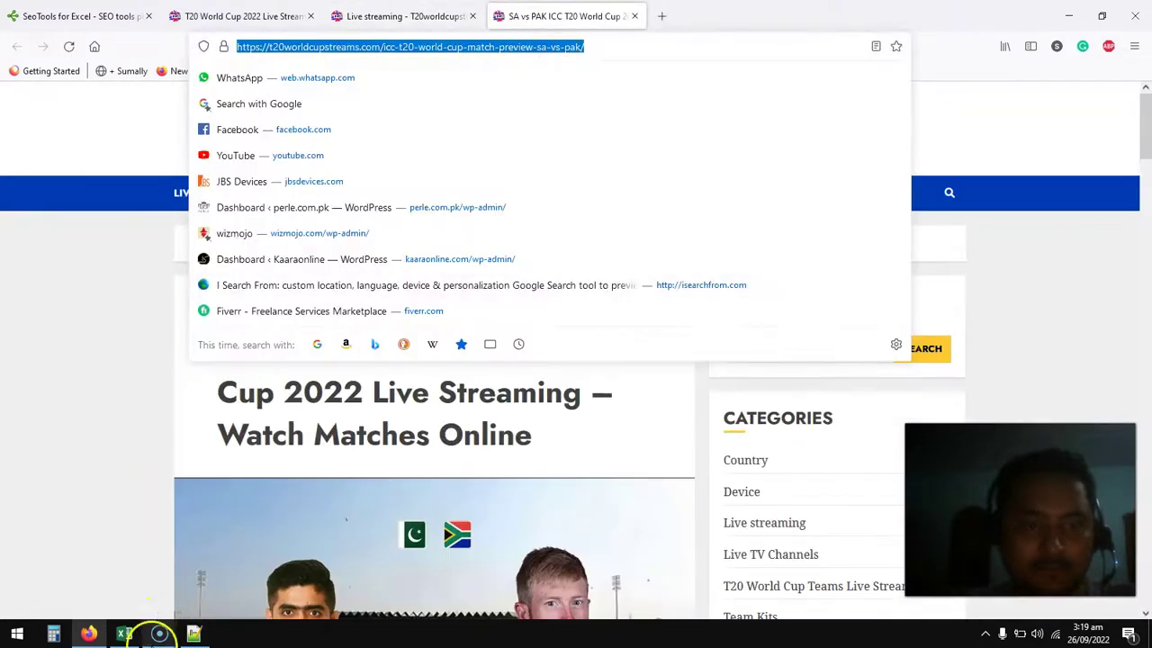
left_click(124, 634)
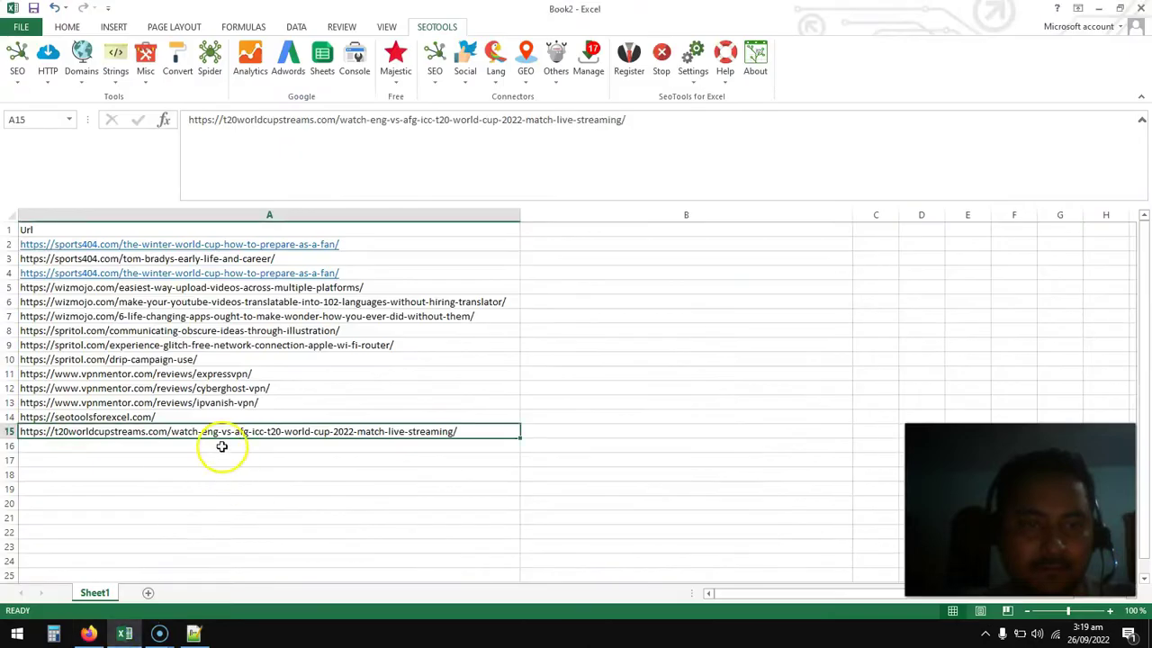
left_click(222, 446)
key("ctrl+v")
- Return to Firefox and open the Watch PAK vs BAN Live Streaming article from the You May Have Missed section
left_click(88, 633)
scroll(486, 432, "down", 5)
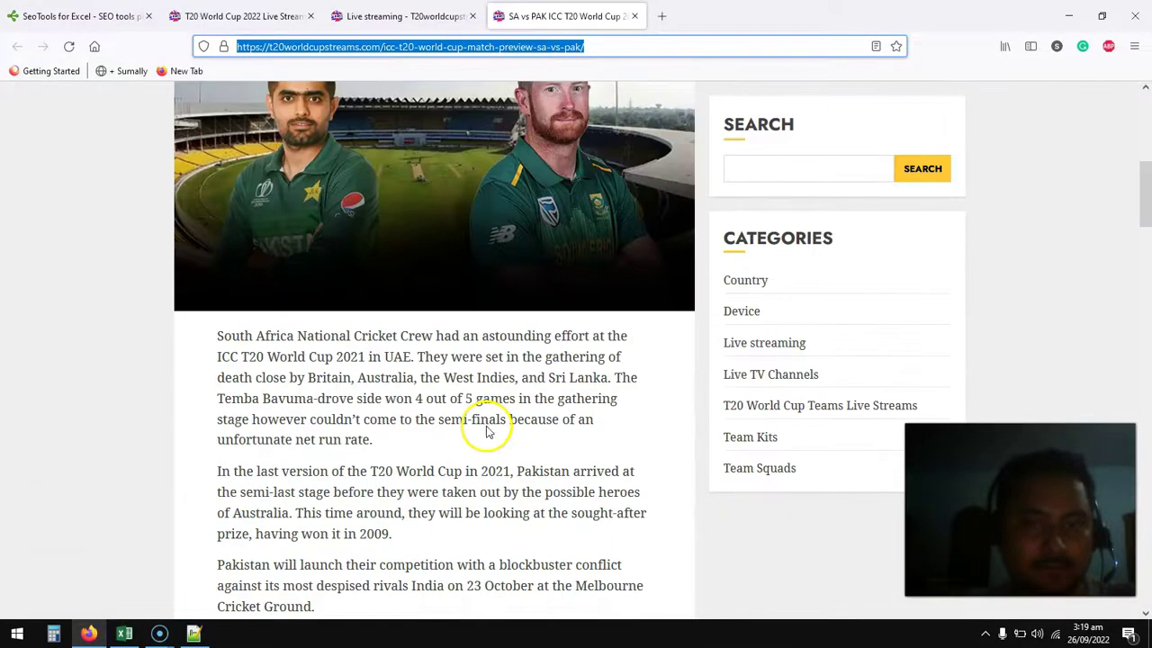
scroll(486, 432, "down", 20)
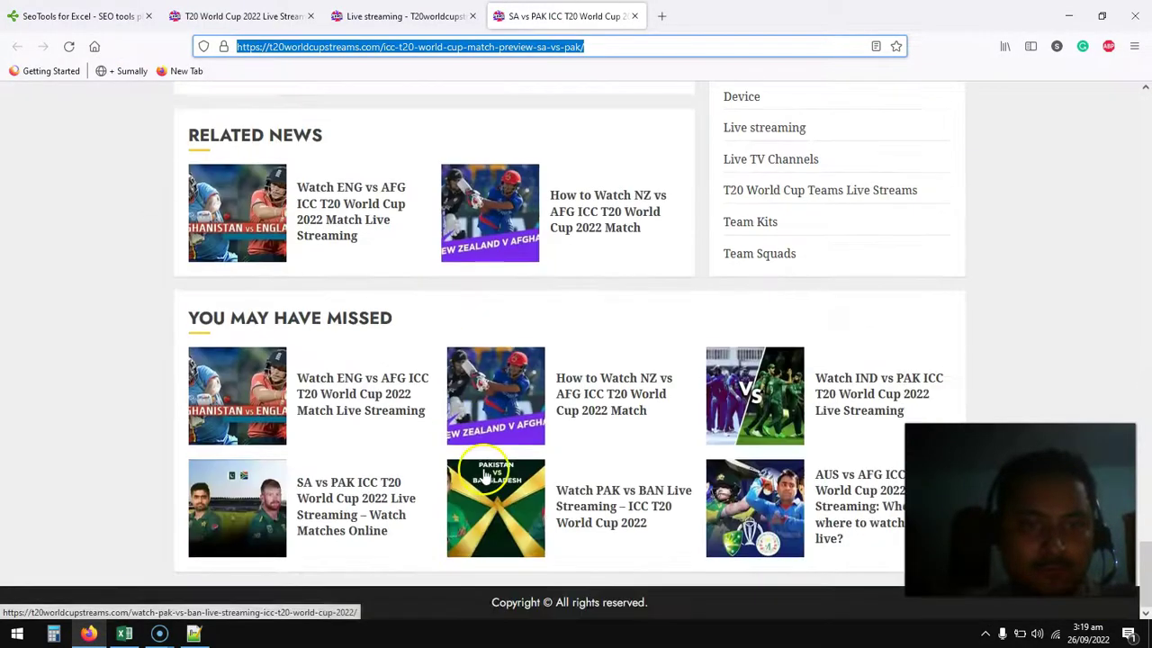
scroll(486, 477, "up", 1)
left_click(500, 540)
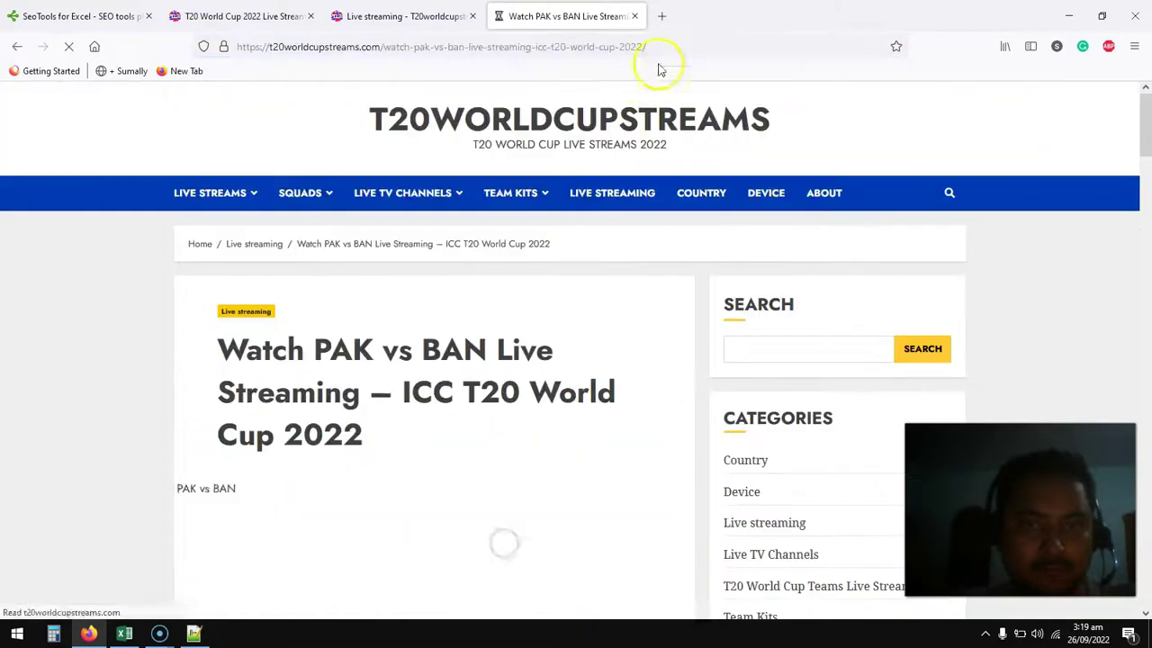
- Copy the PAK vs BAN article's address into cell A17 in Excel and close the two article browser tabs
left_click(669, 47)
key("ctrl+c")
left_click(635, 15)
left_click(472, 15)
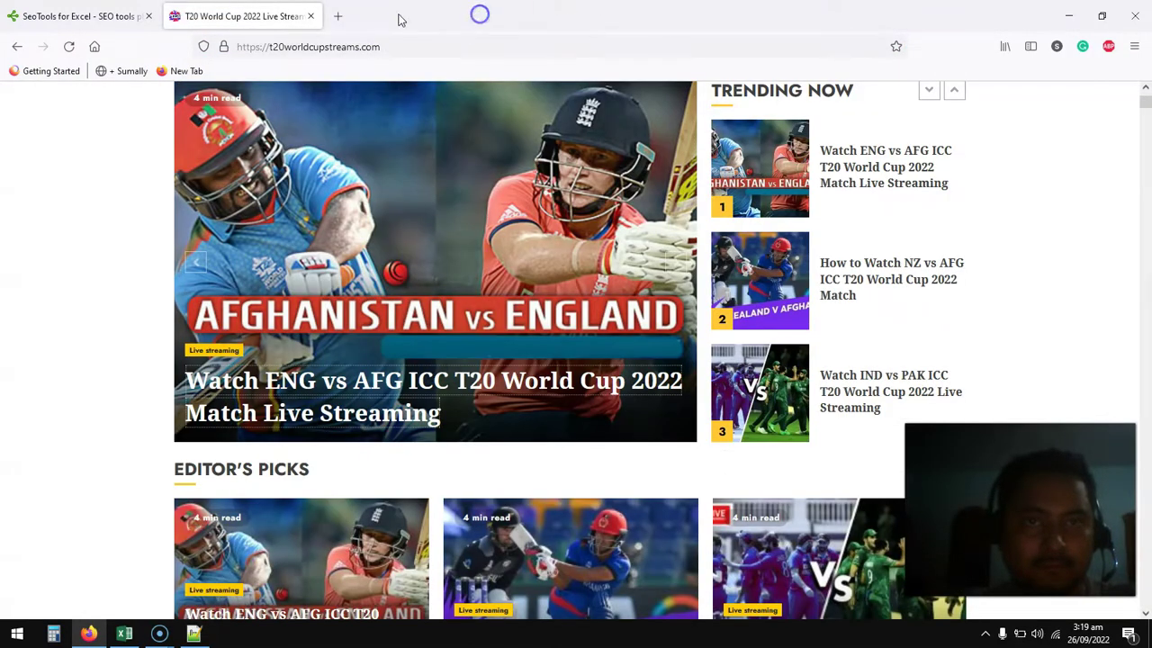
left_click(1066, 11)
left_click(260, 460)
key("ctrl+v")
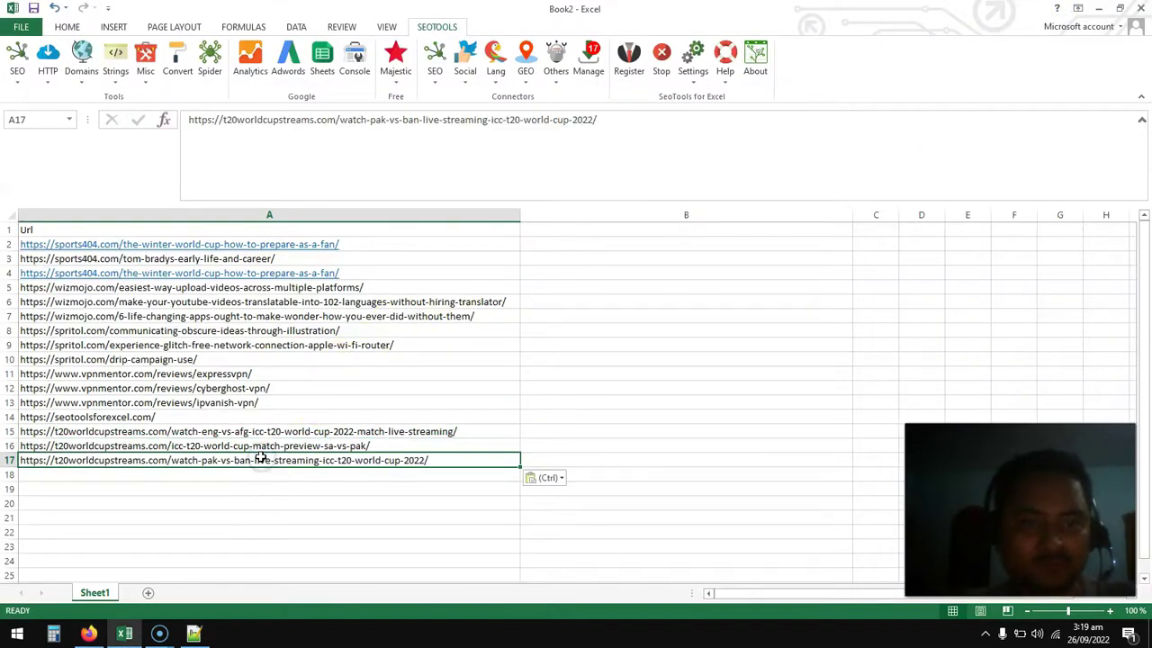
key("ctrl+s")
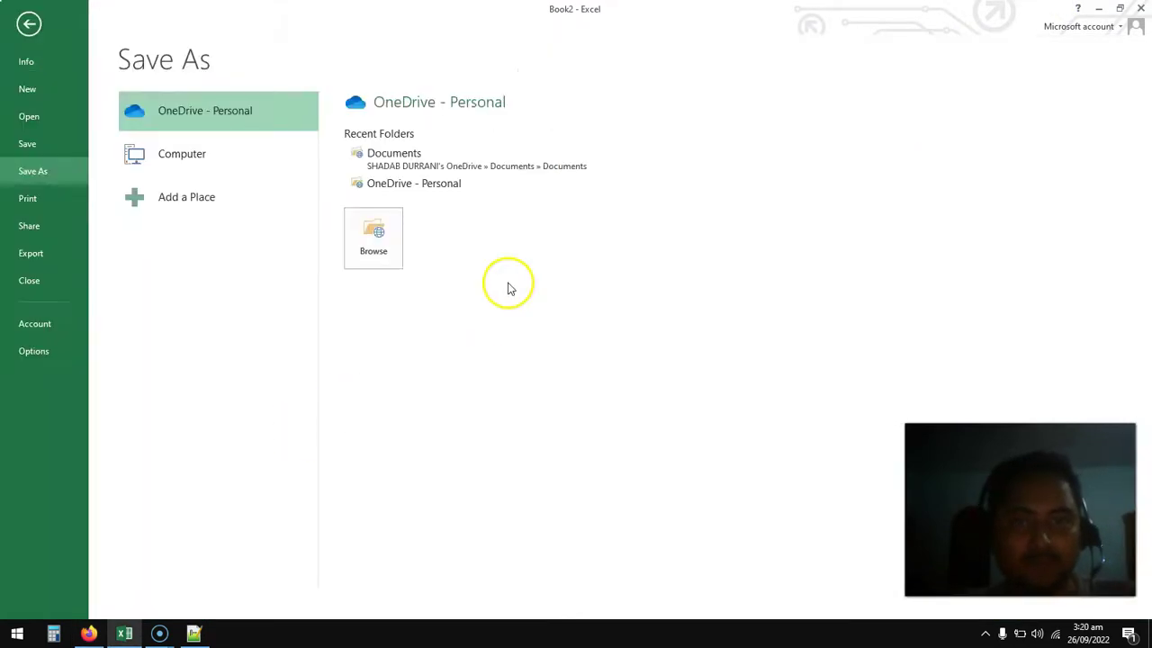
left_click(30, 25)
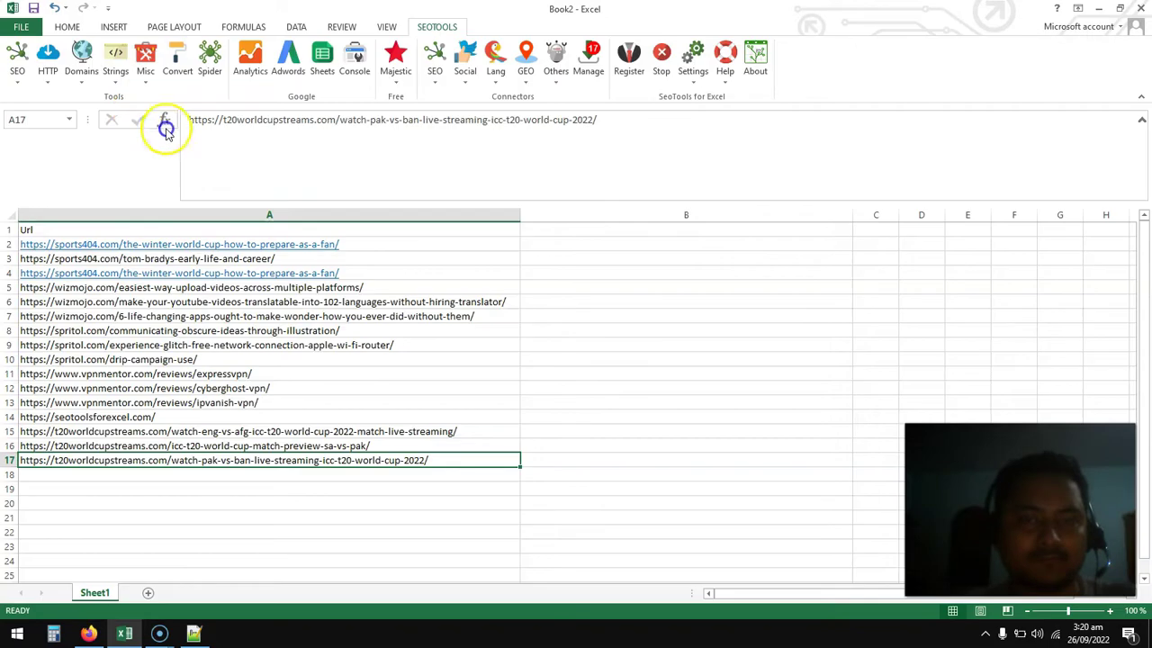
- Enter the formula =WordCount(A2) in cell B2 to count the words of the first article
left_click(586, 243)
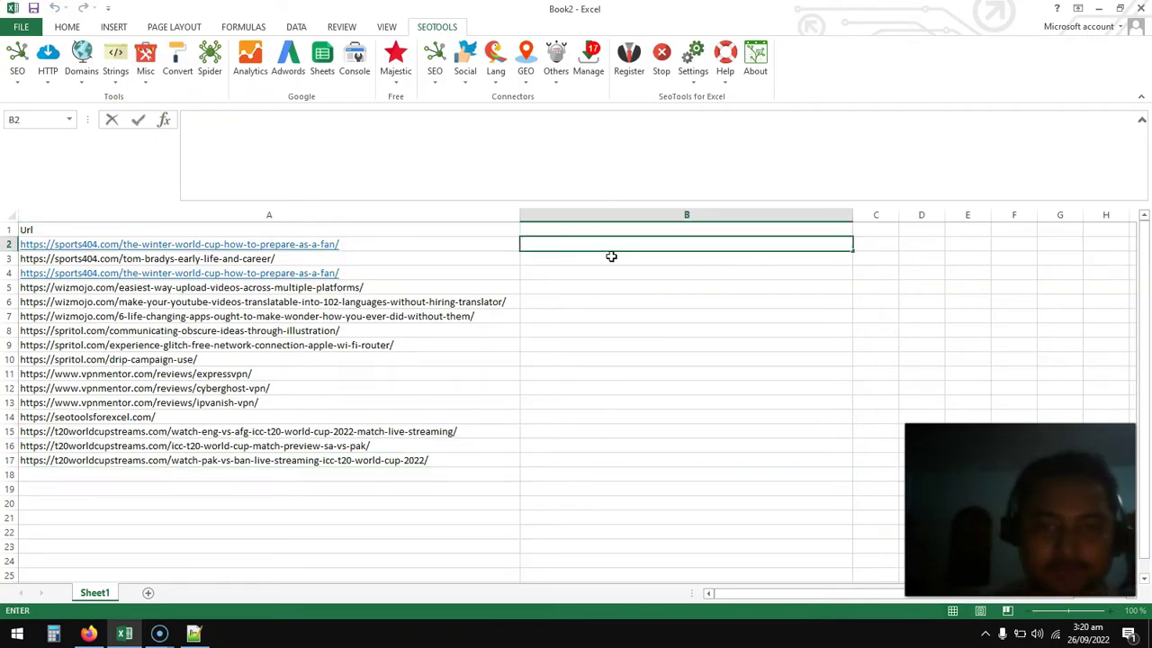
type("=")
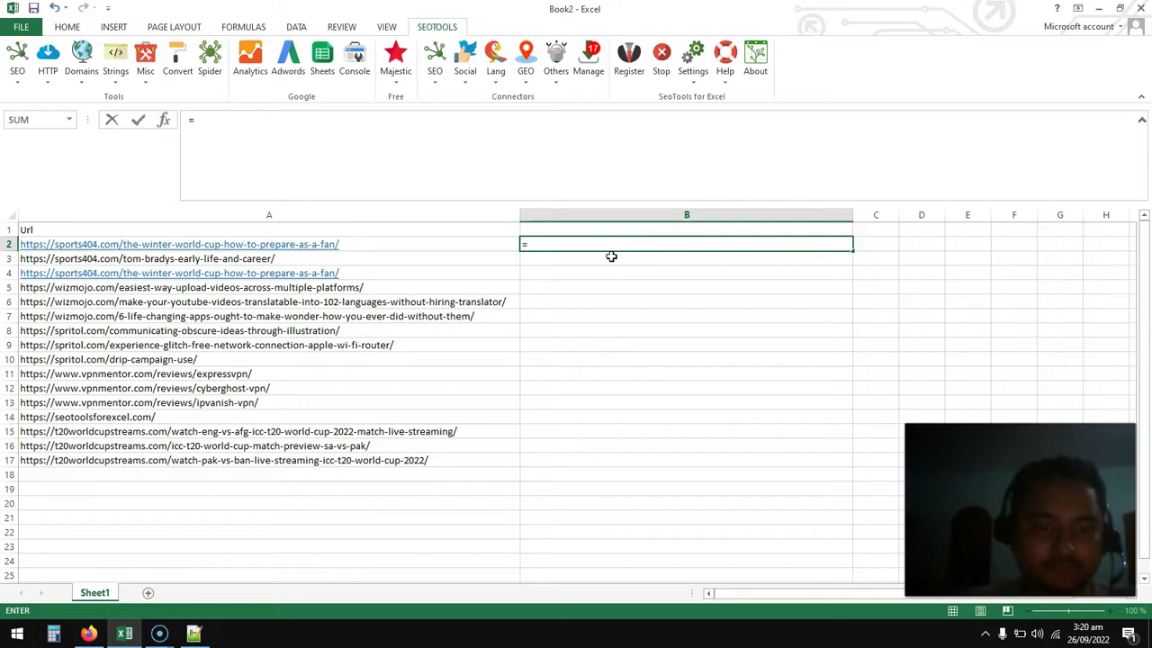
type("word")
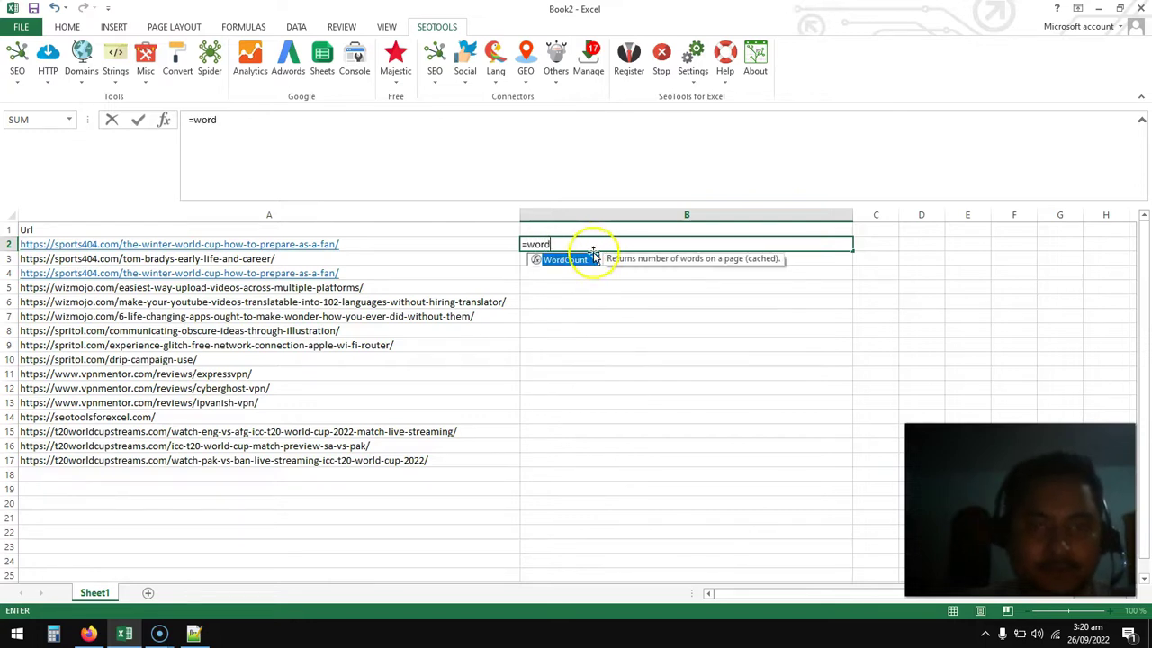
double_click(576, 259)
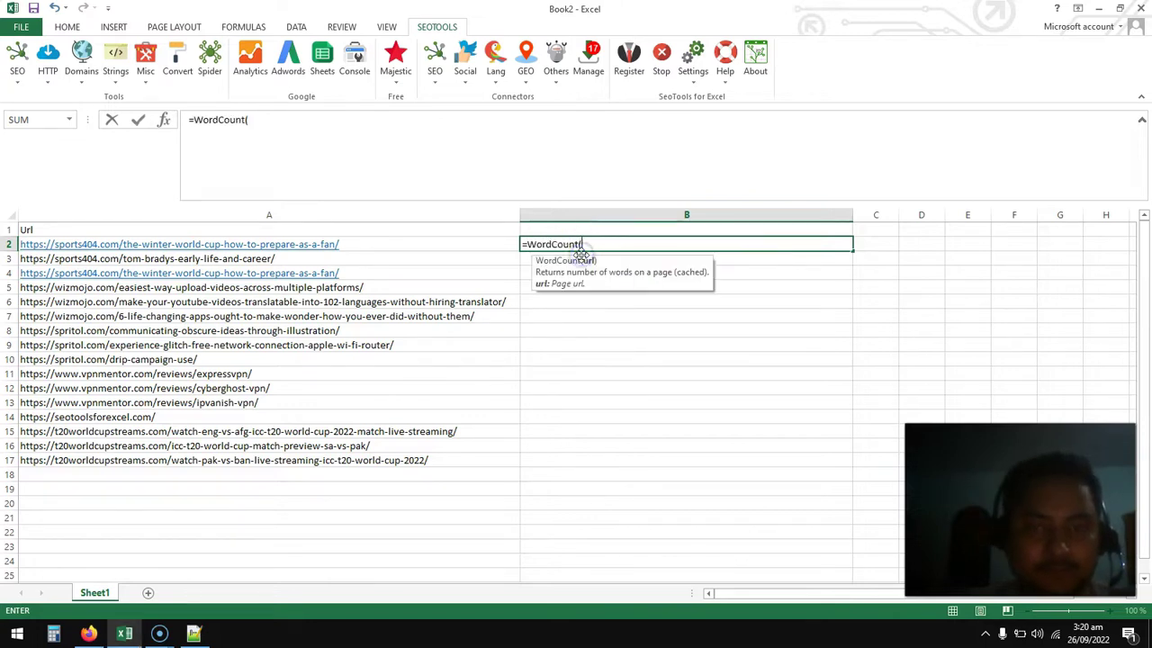
left_click(392, 246)
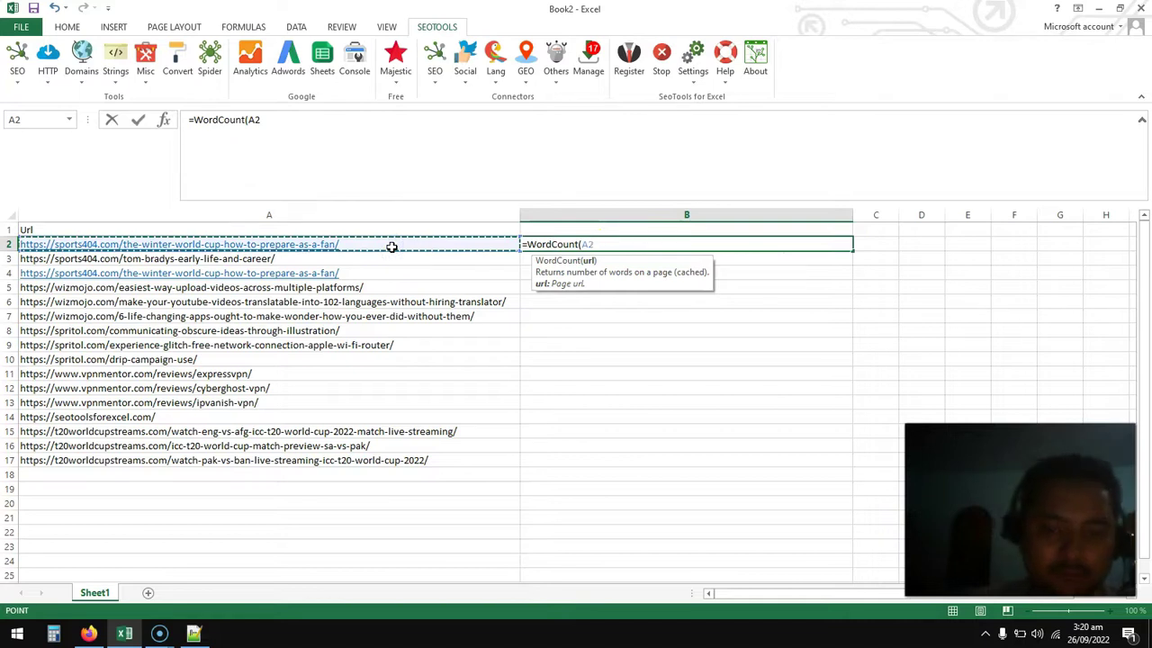
type(")")
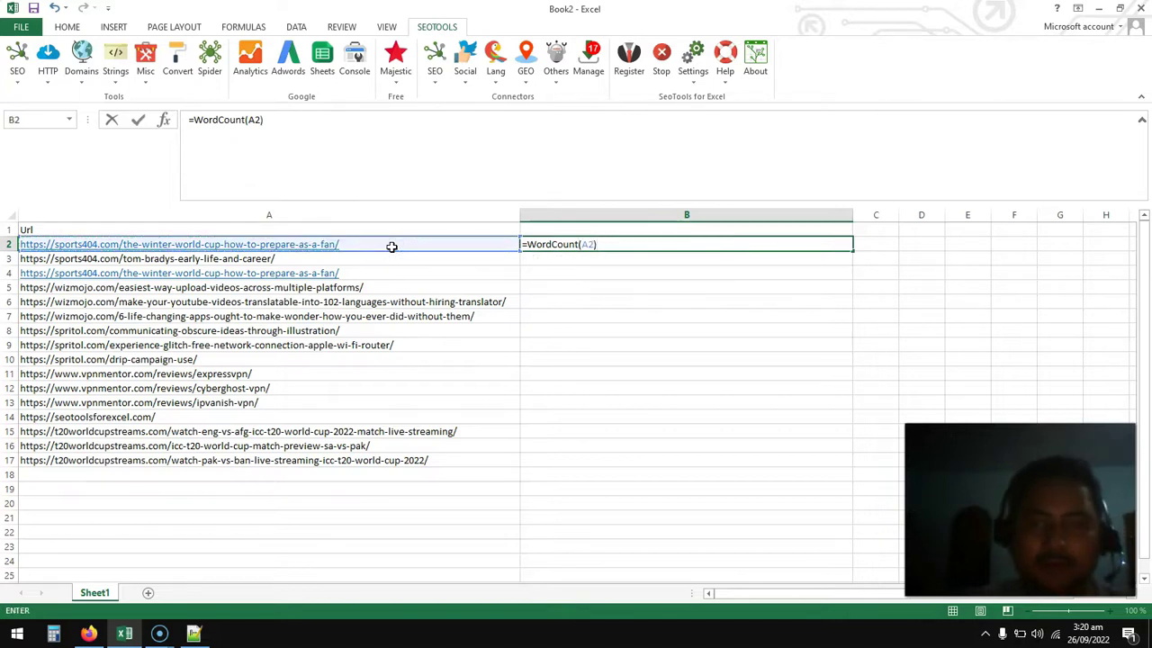
key("Return")
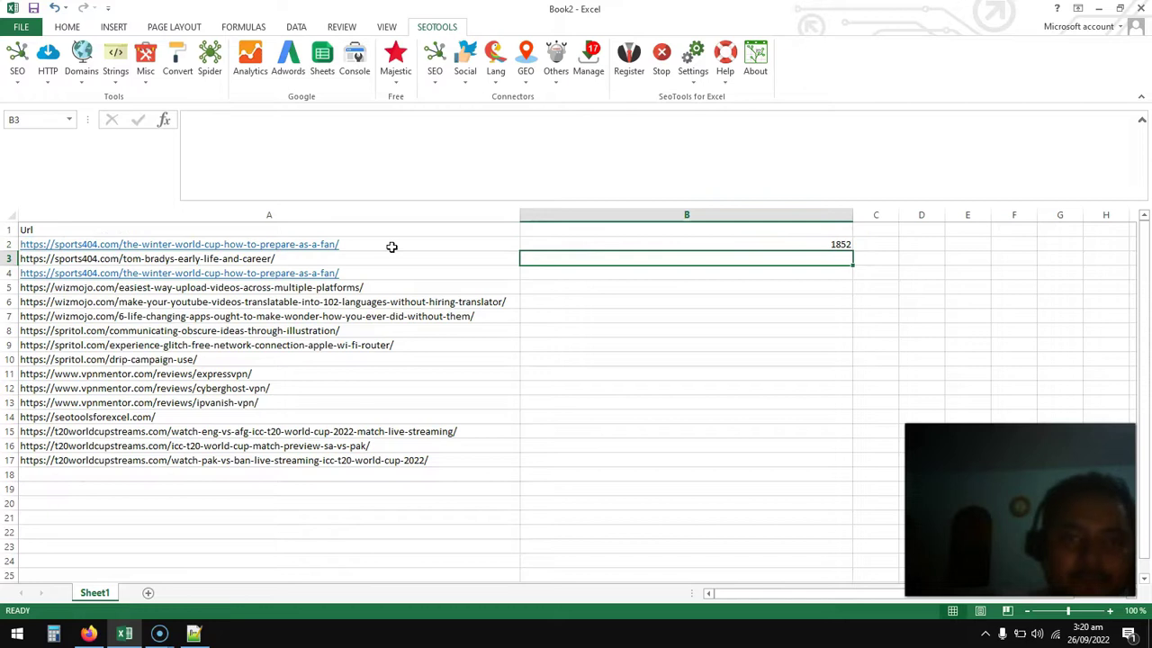
- Fill the WordCount formula from B2 down to B17 so that every listed URL gets a word count
left_click(816, 245)
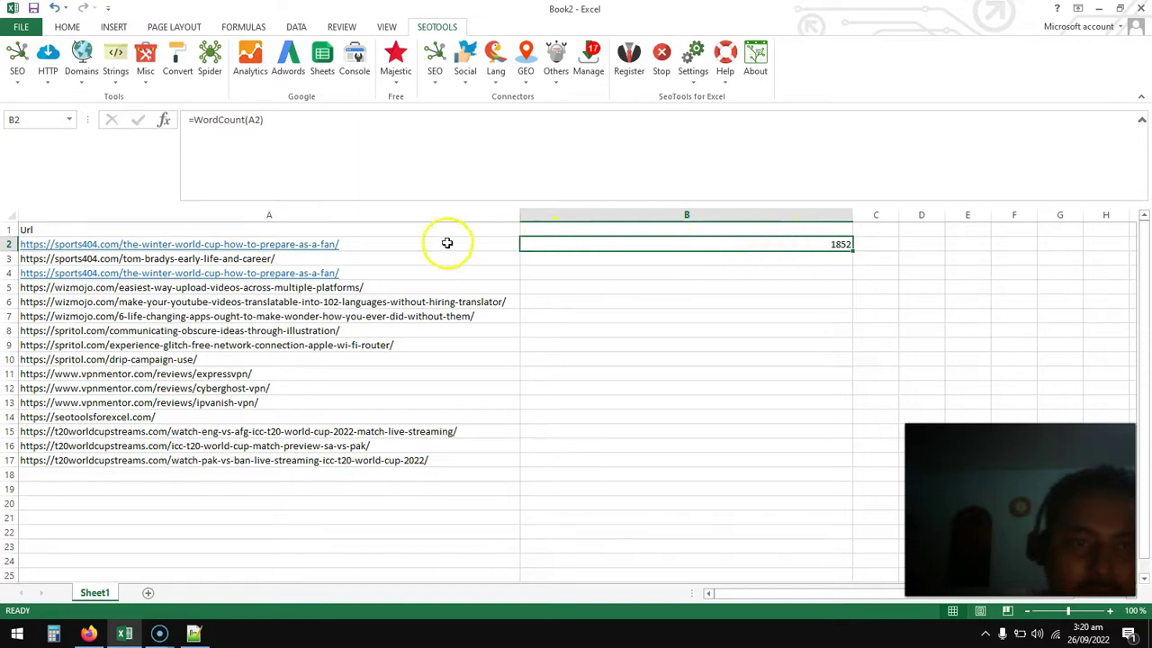
left_click(351, 243)
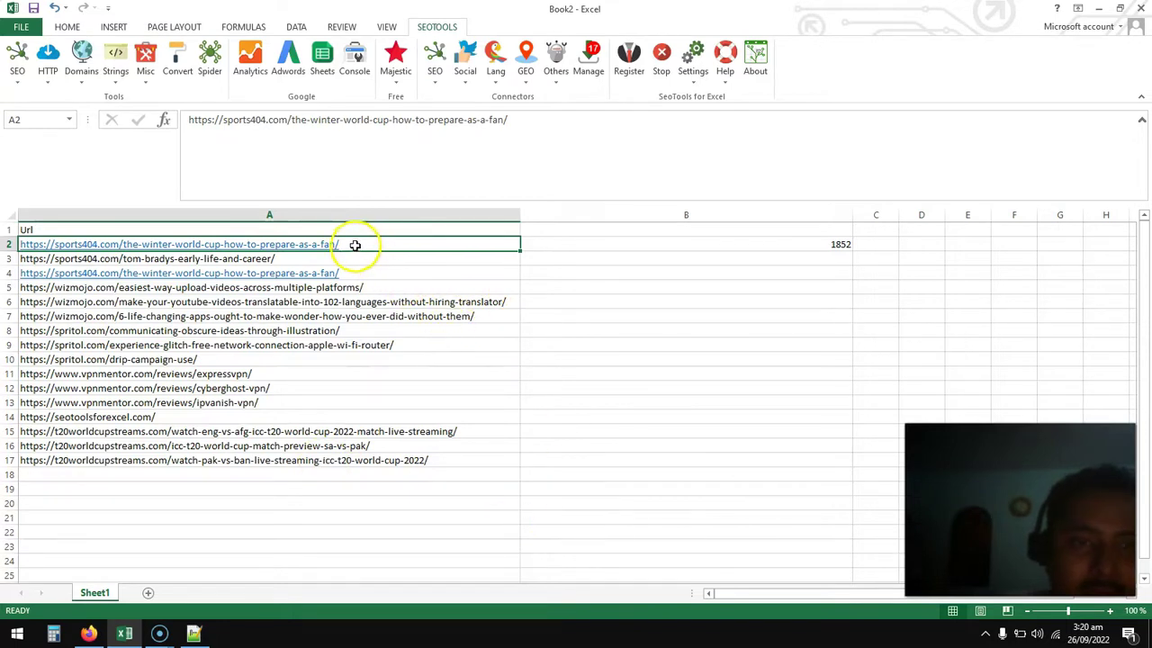
left_click(365, 273)
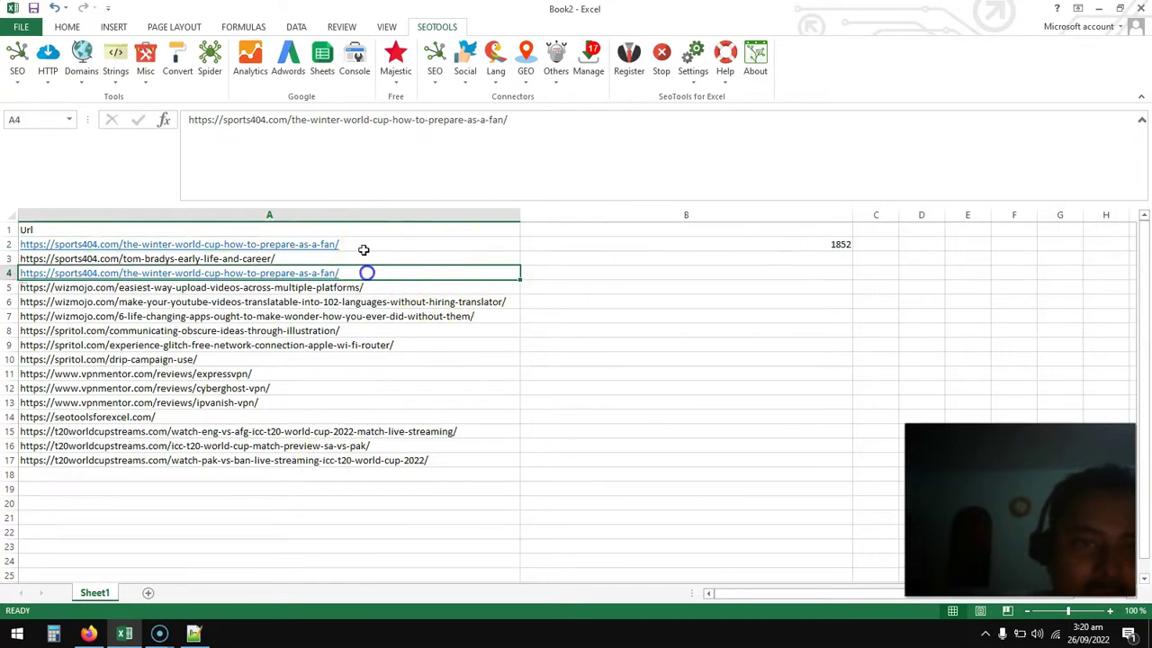
left_click(361, 244)
left_click(731, 243)
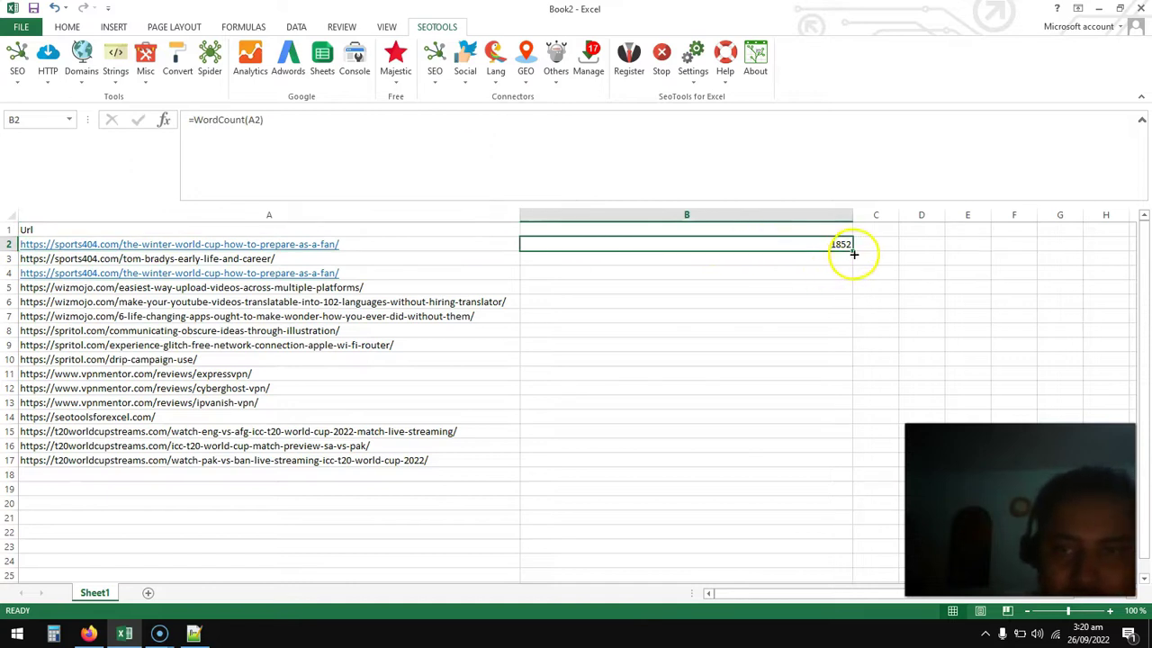
left_click_drag(853, 250, 830, 463)
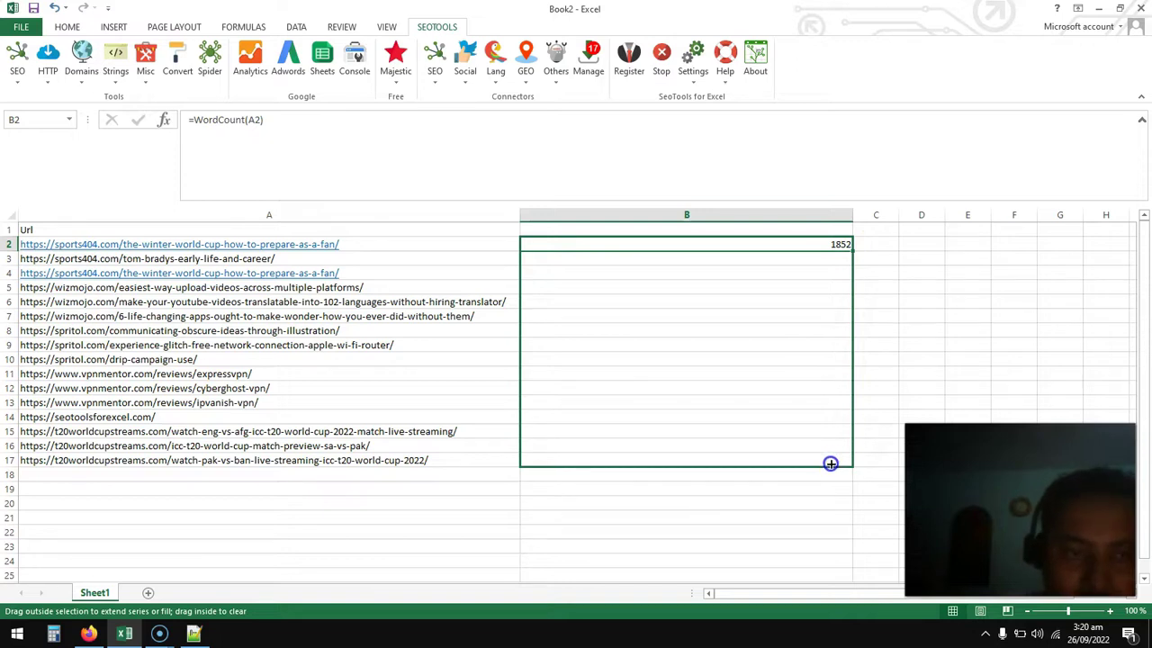
left_click_drag(831, 463, 830, 463)
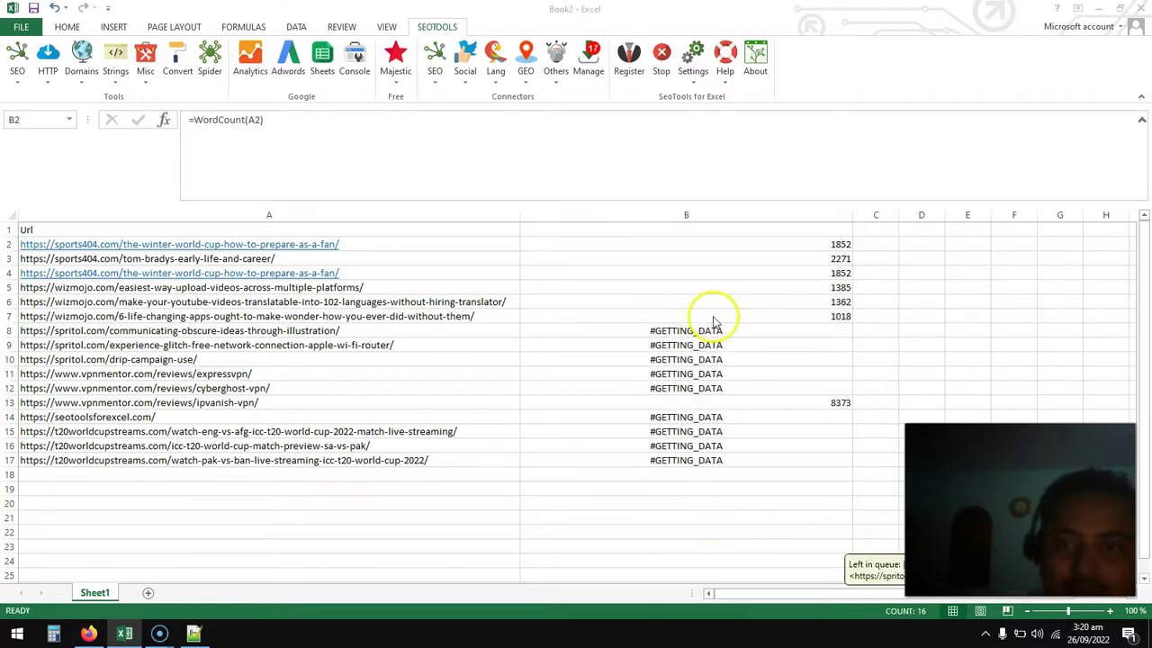
left_click(713, 330)
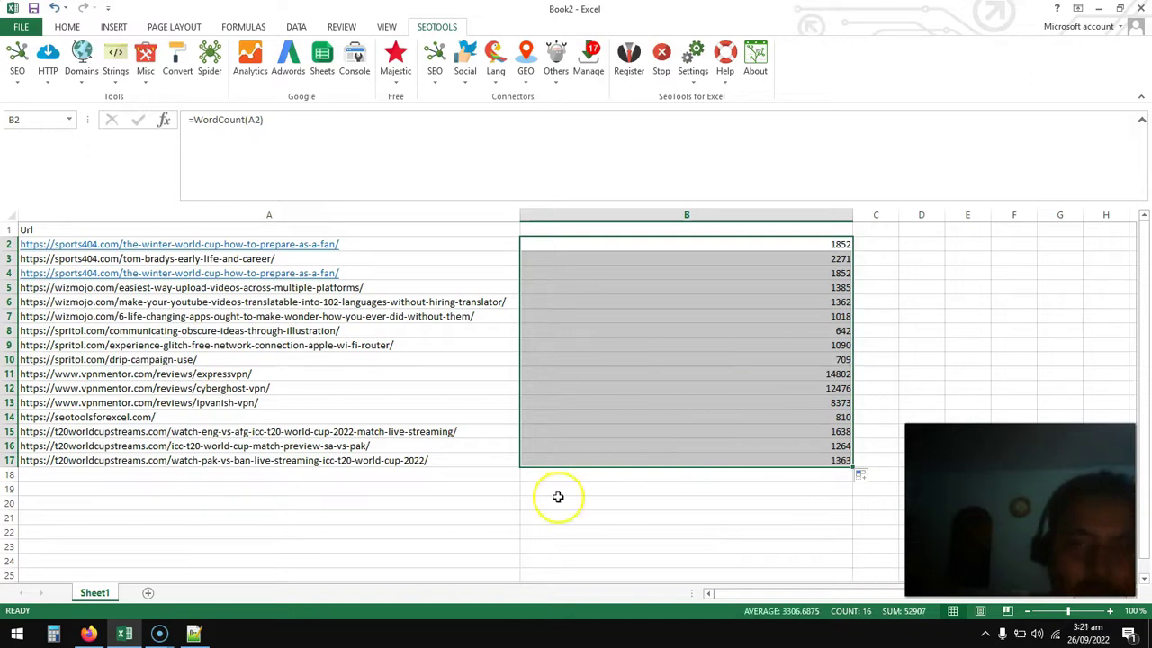
- Review the word counts in column B by selecting the range B2:B13
left_click(667, 312)
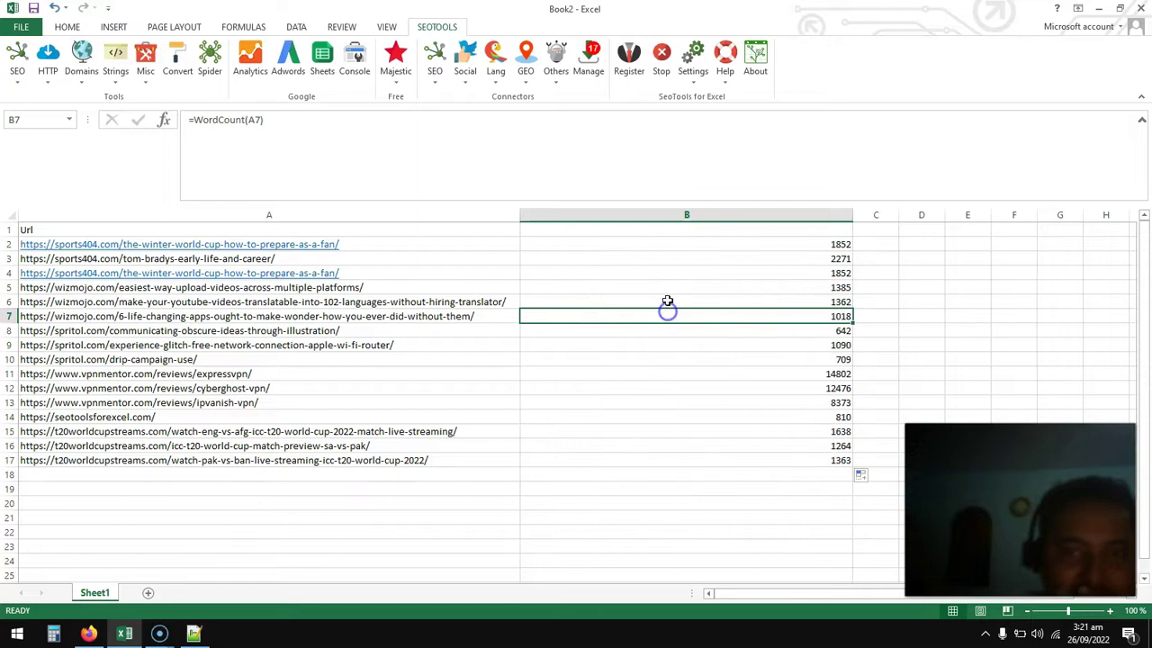
left_click(669, 245)
left_click_drag(669, 246, 681, 406)
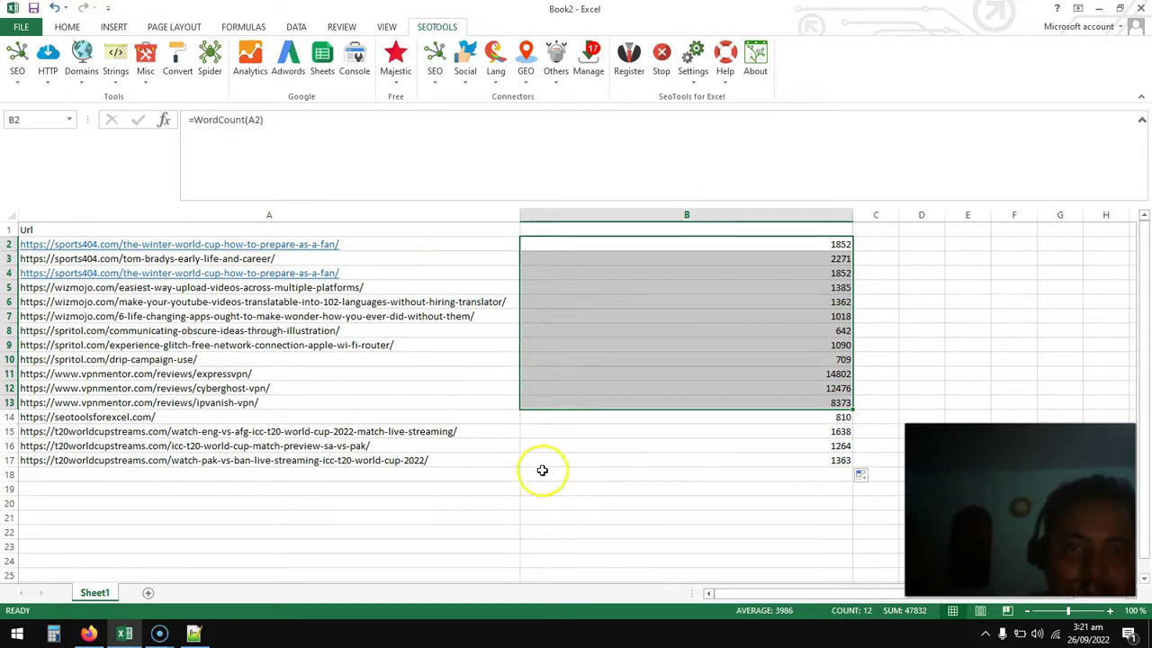
- Switch to Firefox to look over the T20 World Cup site's home page, and return to the Excel URL list
left_click(89, 634)
scroll(838, 392, "down", 2)
scroll(838, 392, "down", 2)
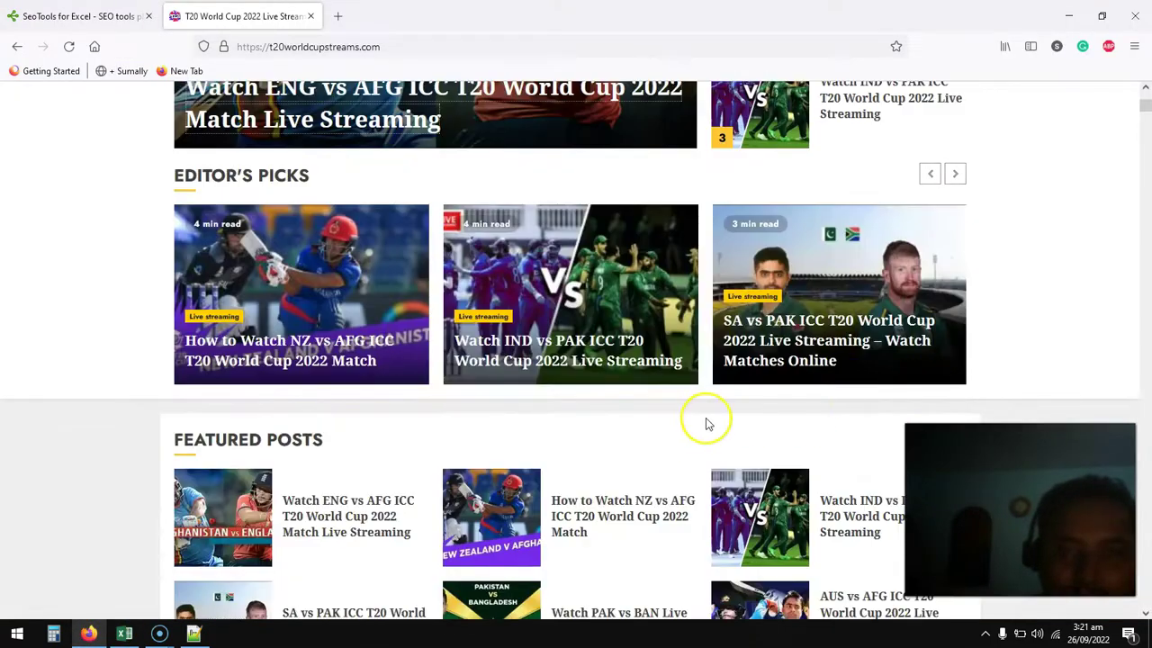
left_click(1068, 16)
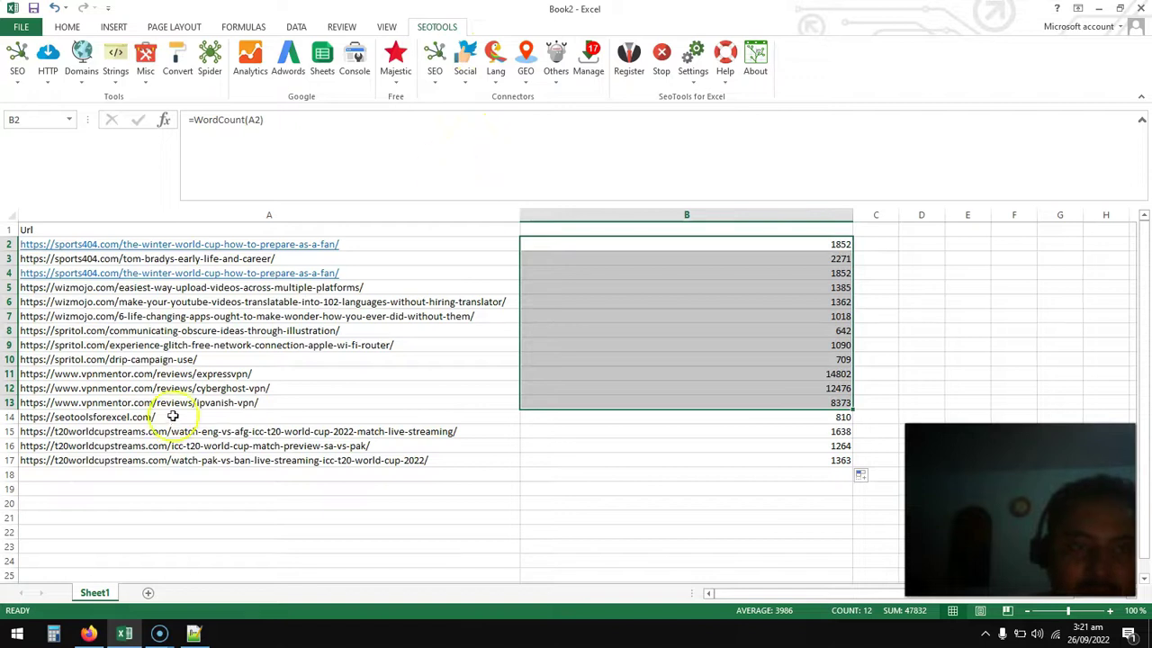
left_click(90, 634)
left_click(90, 633)
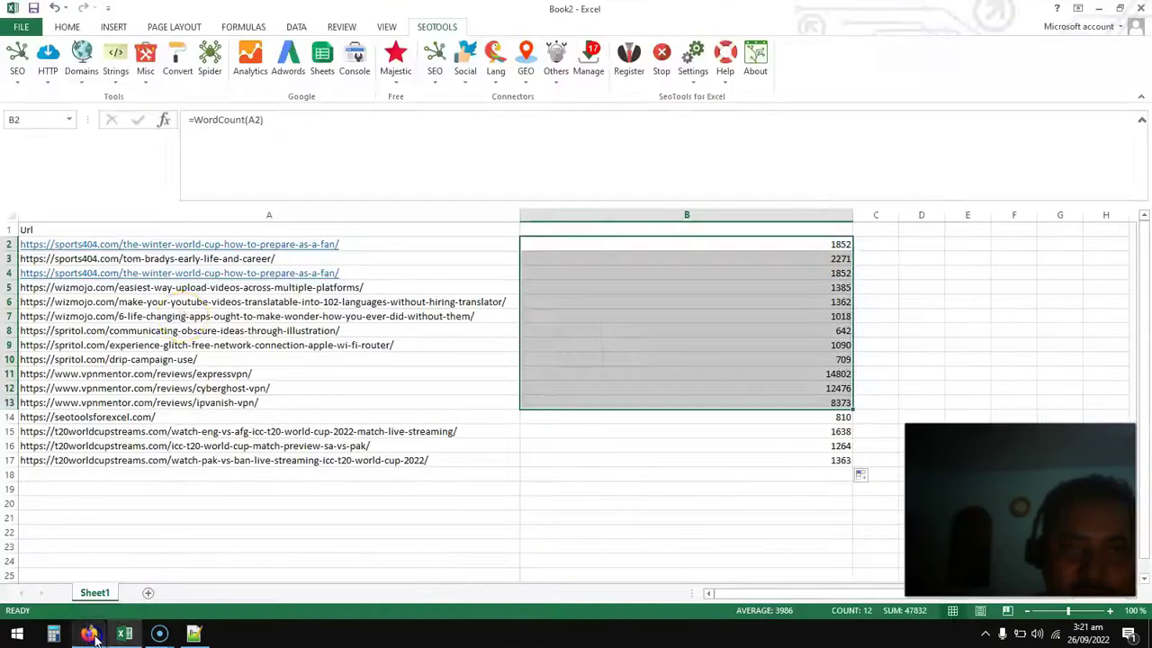